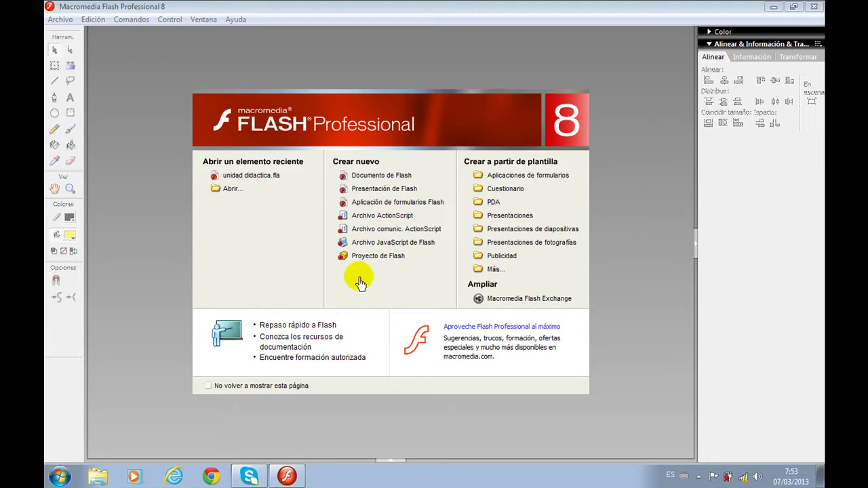
Create a new Flash document and import all ten mujer images from the mujer2013 folder into the library
click(383, 175)
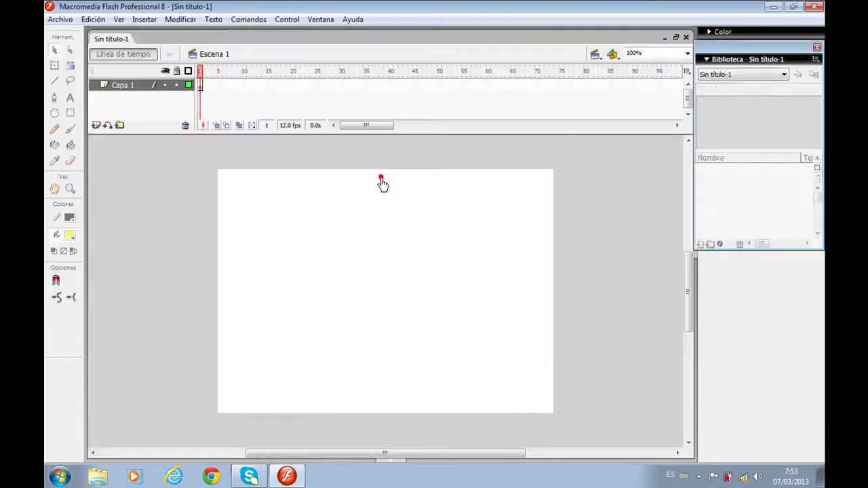
click(54, 20)
mouse_move(116, 203)
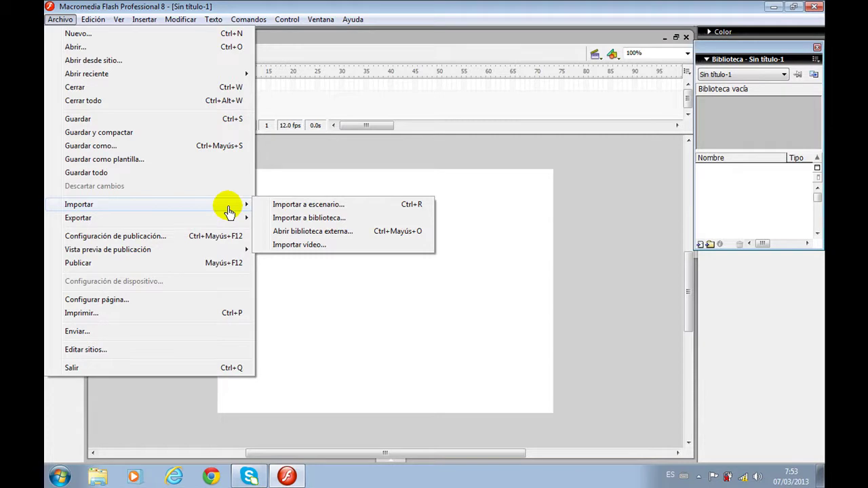
click(303, 219)
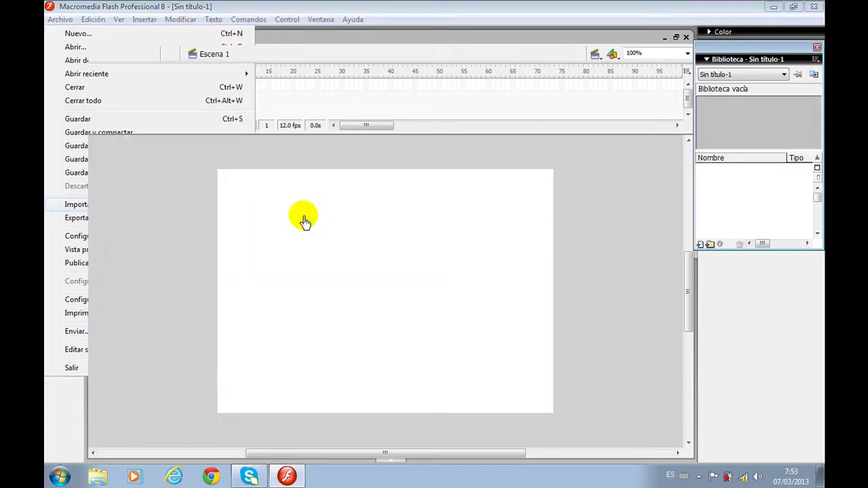
click(400, 170)
click(445, 252)
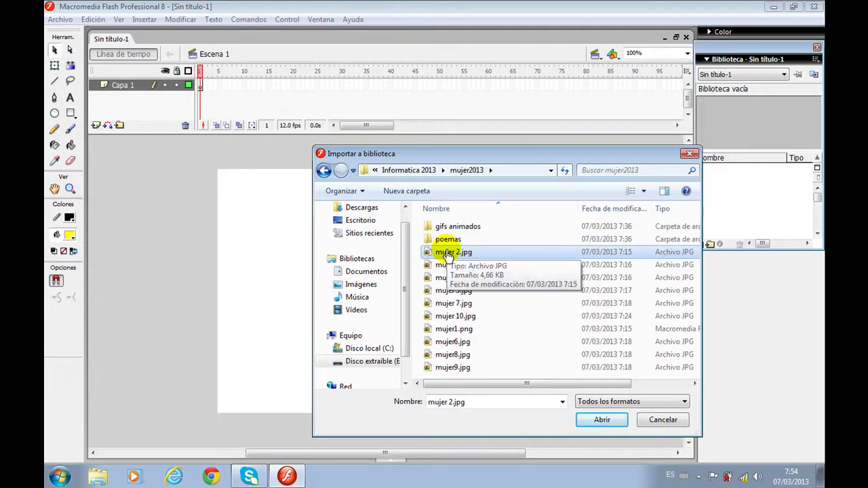
key(shift+Down)
key(shift+Down)
key(shift+Down)
key(shift+Down)
key(shift+Down)
key(shift+Down)
key(shift+Down)
key(shift+Down)
key(shift+Down)
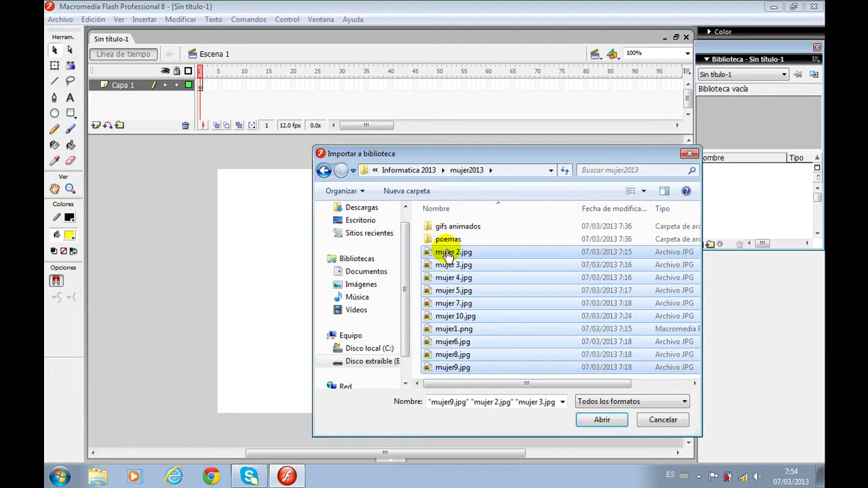
click(596, 420)
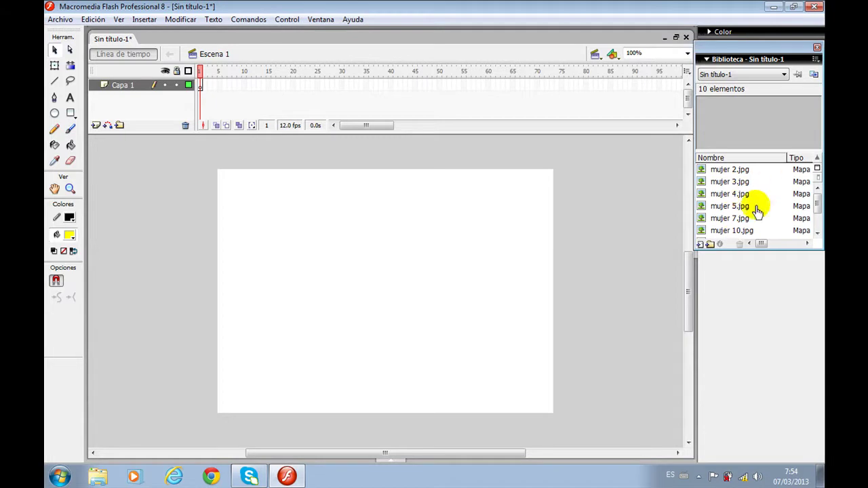
Import all five poem images from the poemas folder inside mujer2013 into the library
click(60, 20)
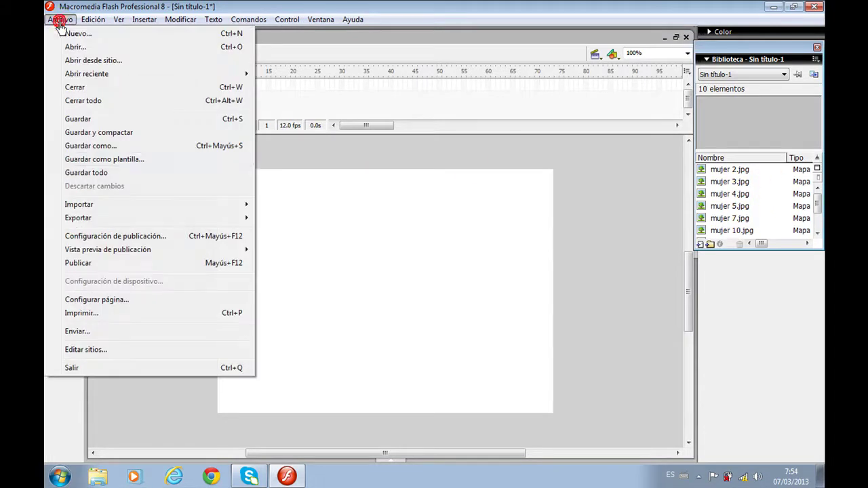
mouse_move(197, 205)
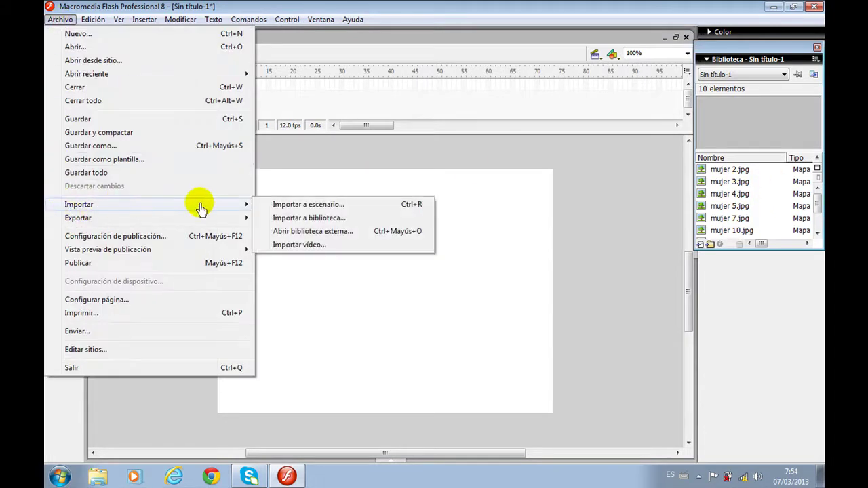
click(284, 218)
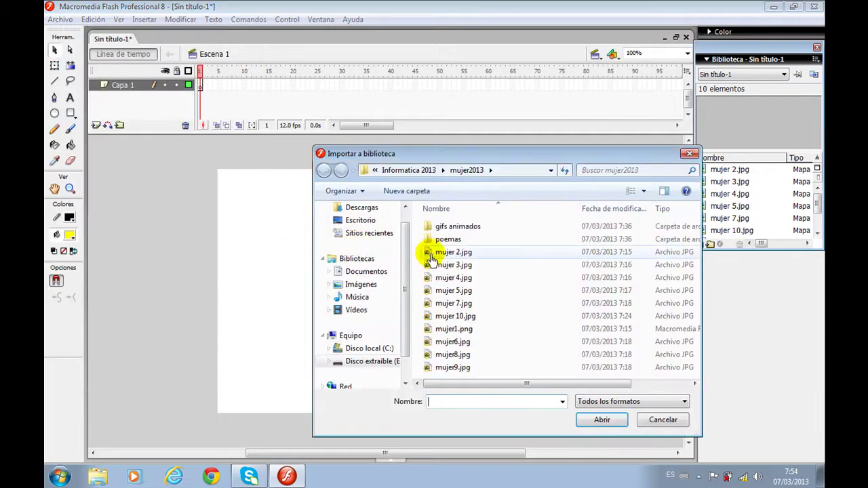
double_click(429, 240)
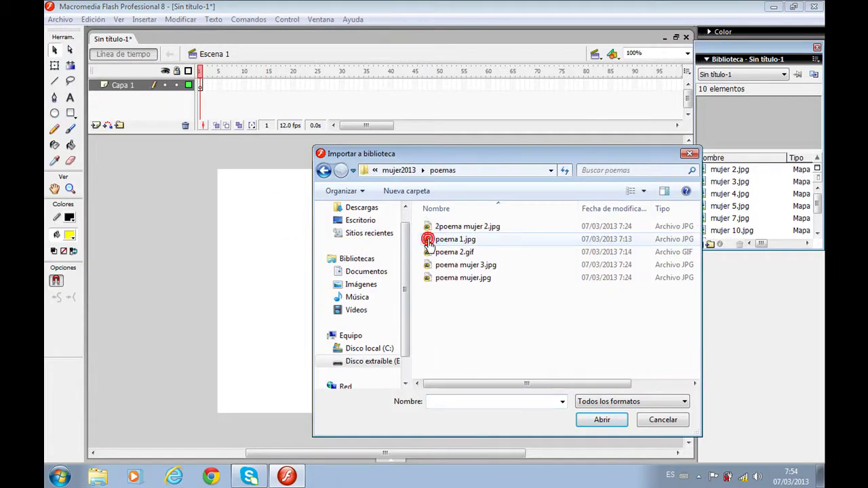
click(437, 228)
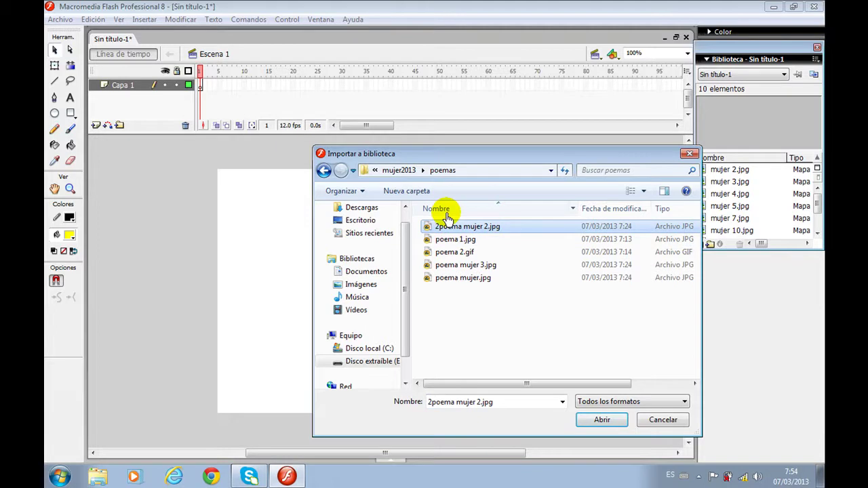
key(shift+Down)
key(shift+Down)
key(shift+Down)
key(shift+Down)
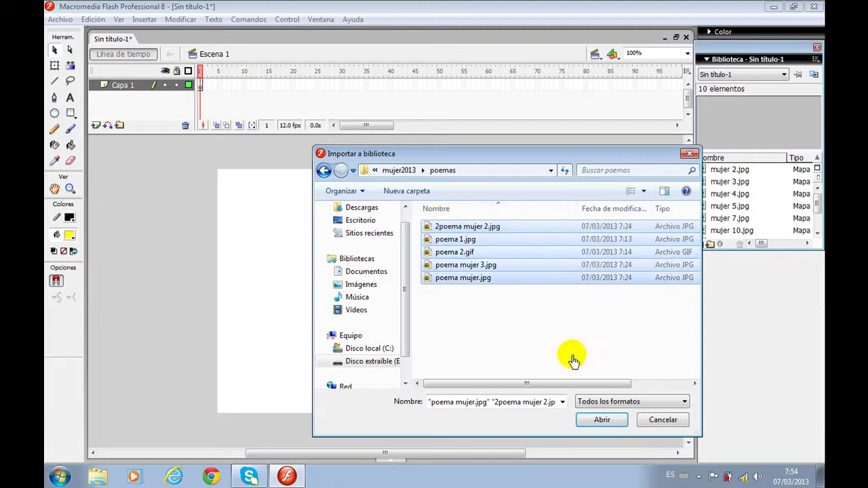
click(601, 421)
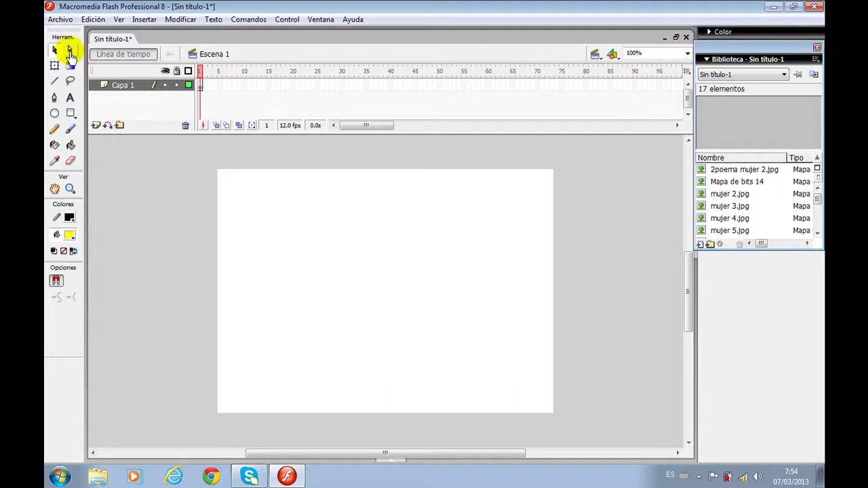
click(60, 19)
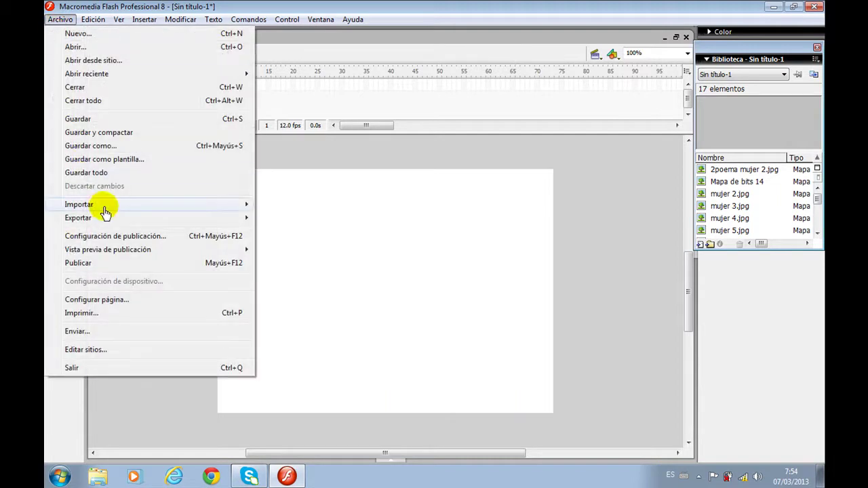
click(283, 221)
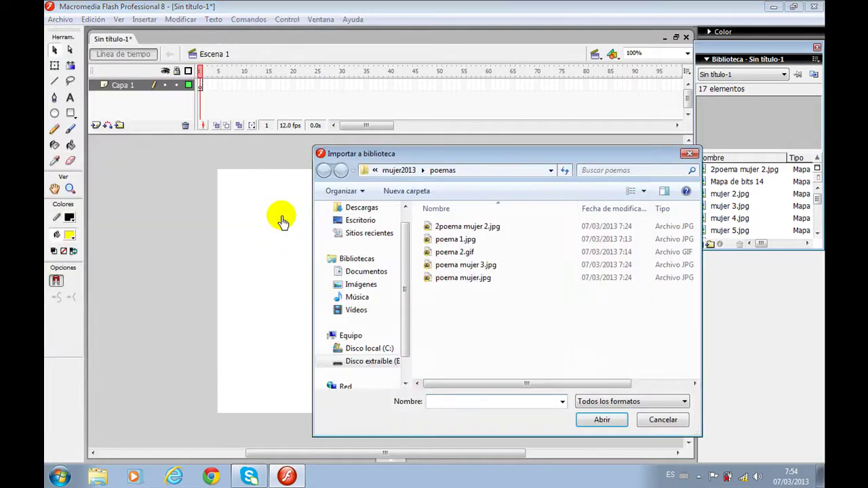
click(389, 171)
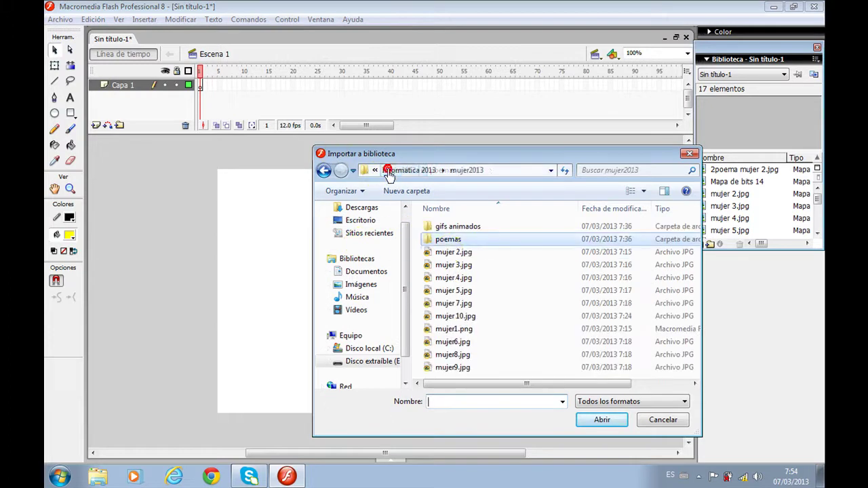
double_click(437, 226)
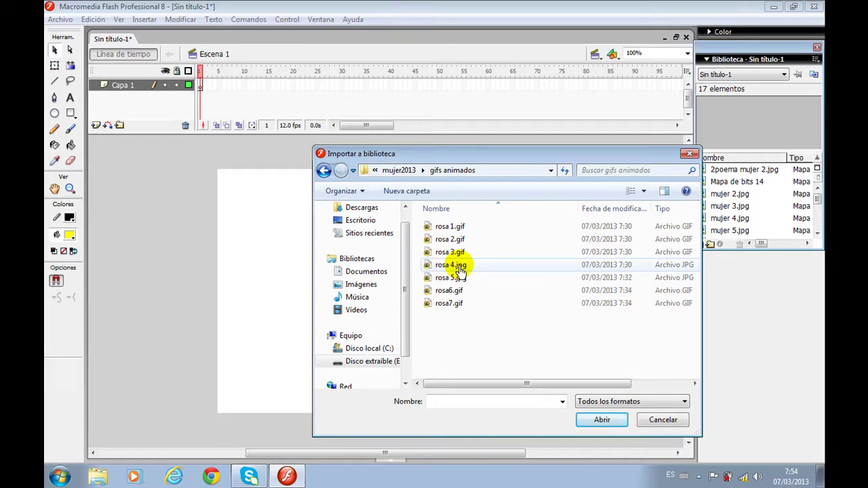
click(647, 427)
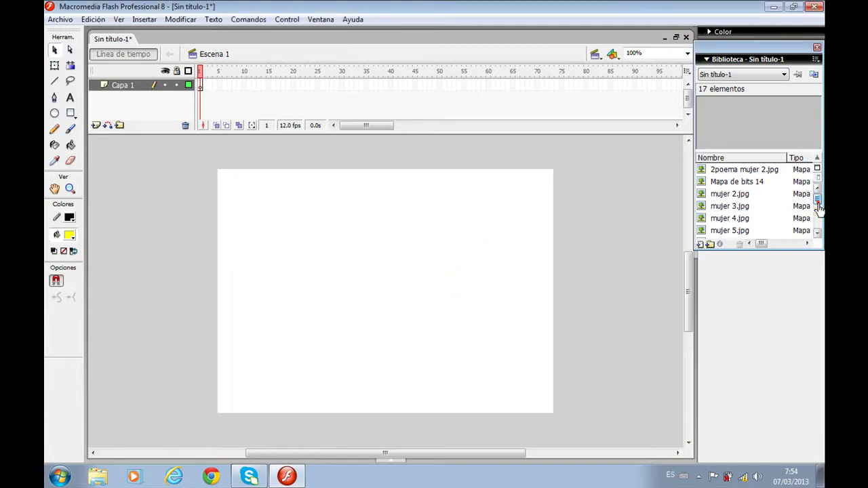
Preview the imported mujer images in the library to compare candidates for the stage
click(766, 207)
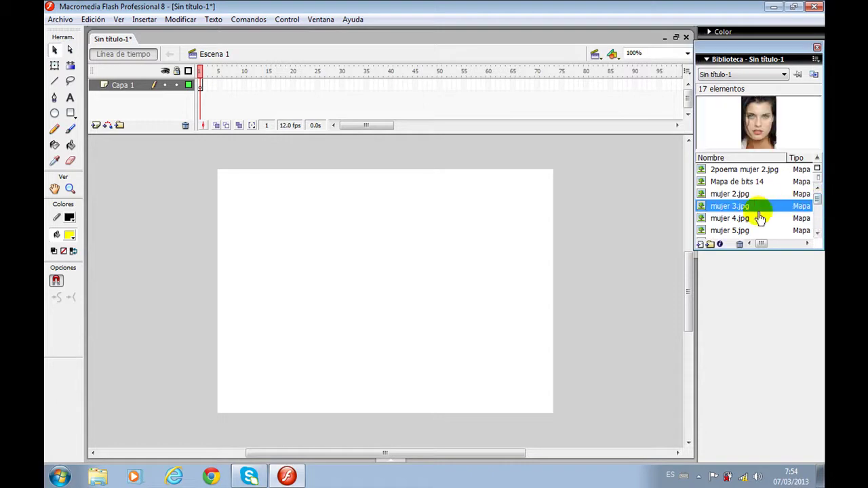
click(749, 220)
click(748, 232)
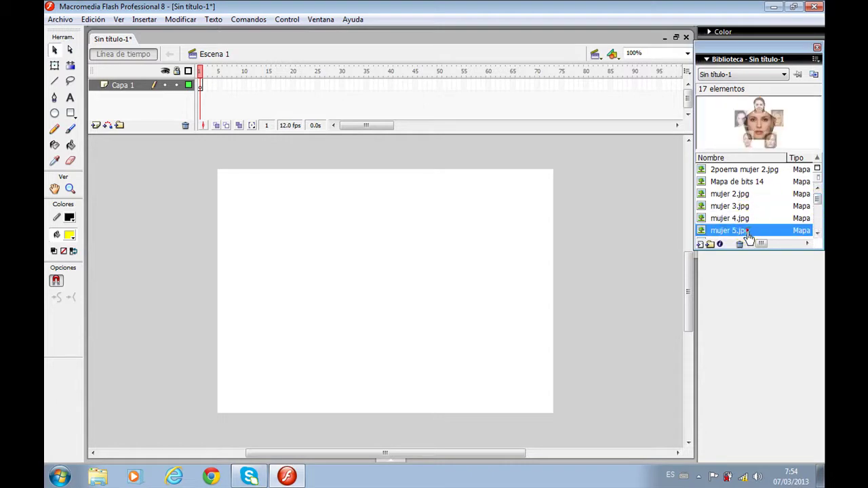
click(737, 194)
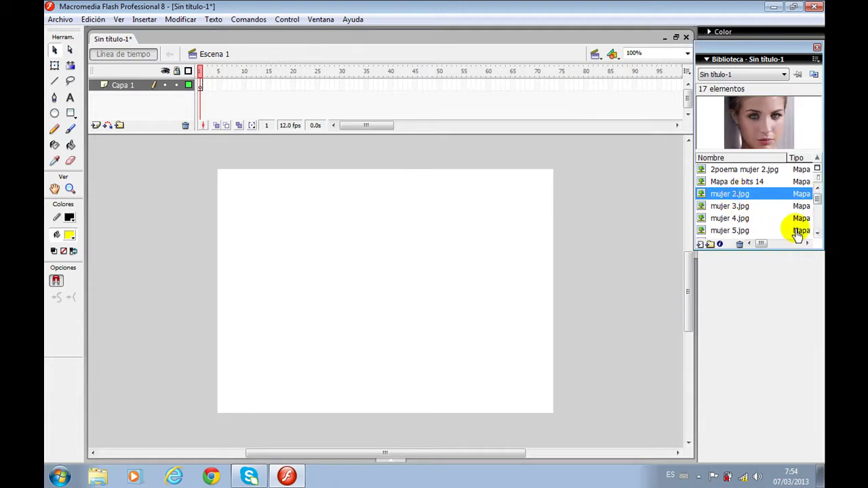
click(736, 210)
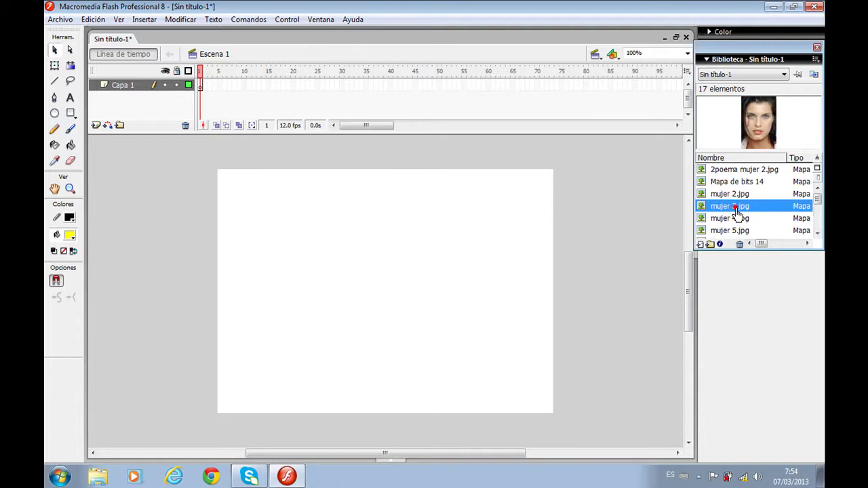
click(817, 233)
click(817, 233)
click(817, 233)
click(817, 234)
click(817, 233)
click(750, 206)
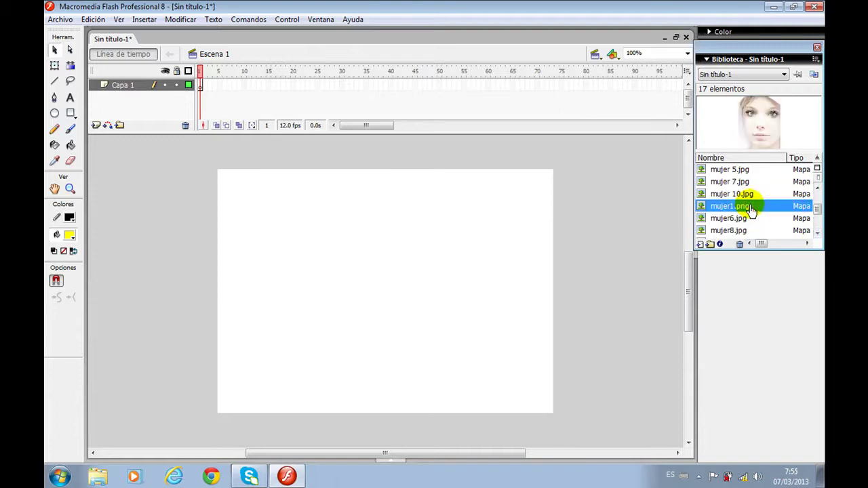
click(741, 219)
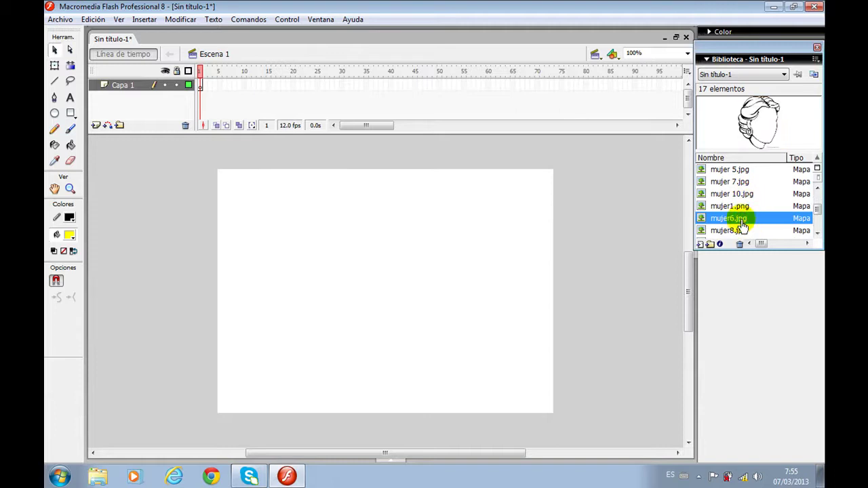
click(741, 232)
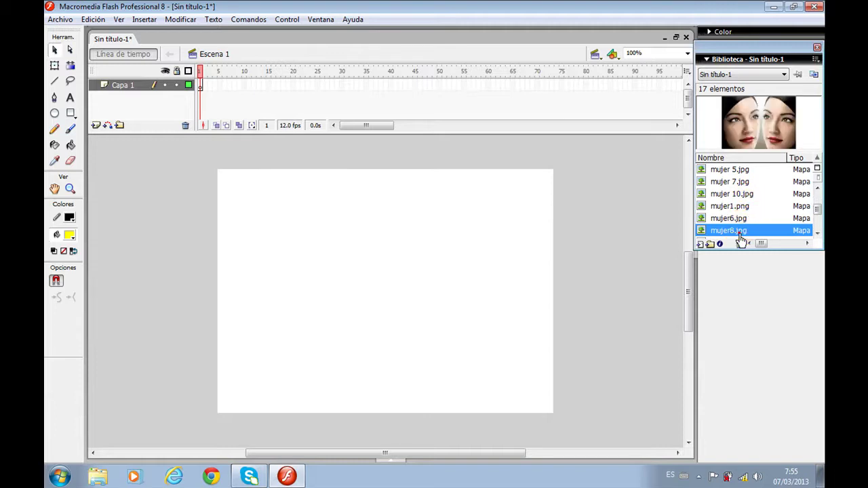
click(738, 205)
Place mujer 10.jpg in the upper-left corner of the stage and rename its layer as mujer
click(736, 195)
drag(736, 196, 279, 232)
click(401, 247)
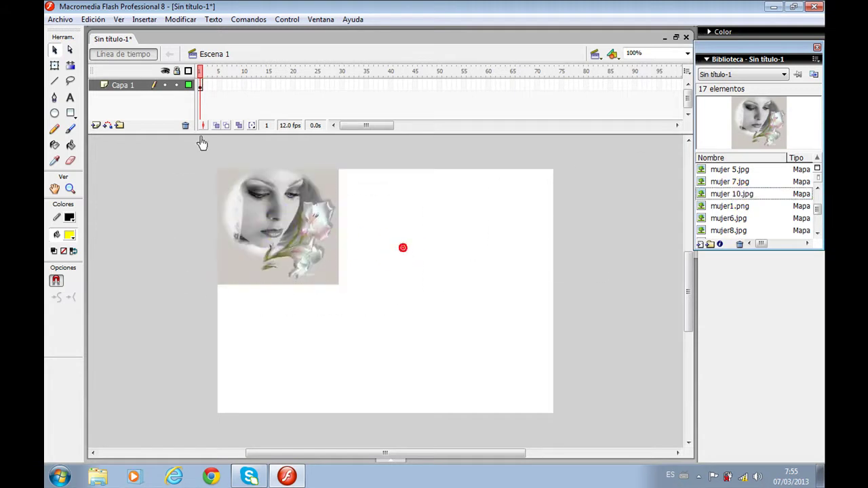
double_click(125, 86)
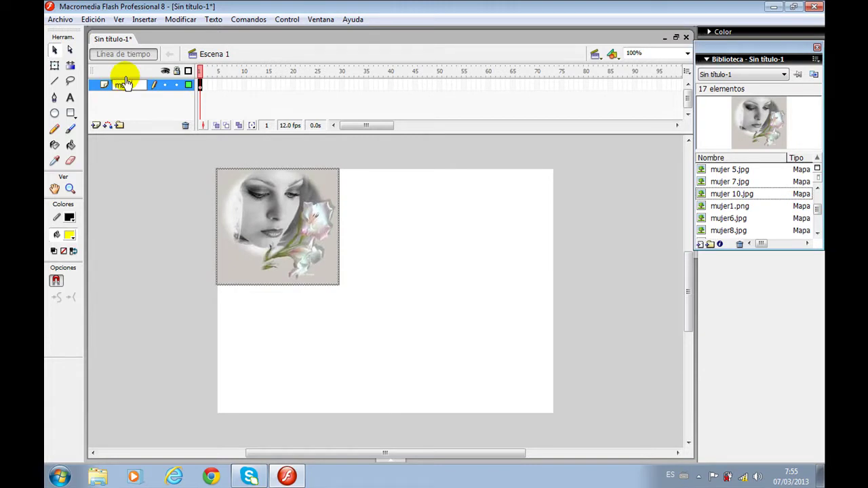
click(150, 106)
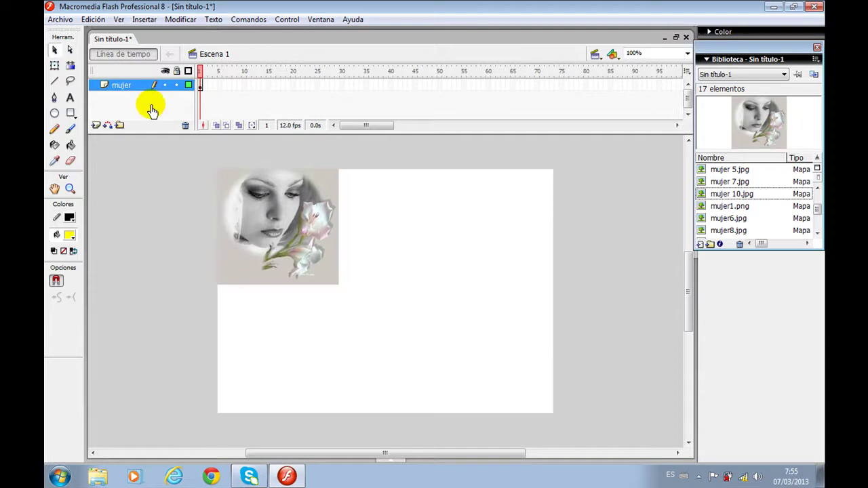
Add a new layer named gifs above the mujer layer and lock the mujer layer
click(96, 125)
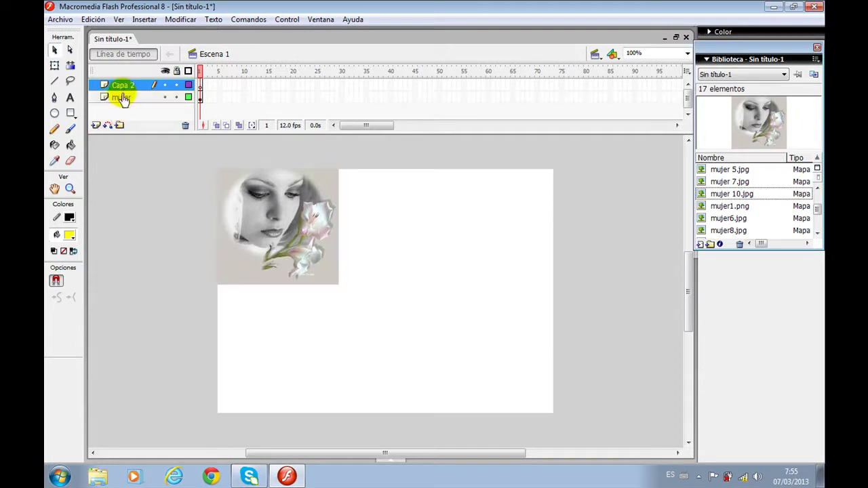
double_click(124, 88)
text(gifs)
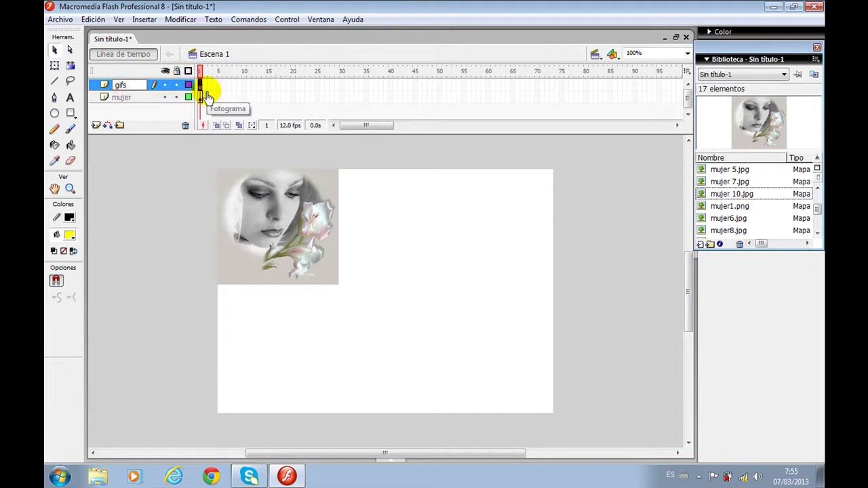
key(Return)
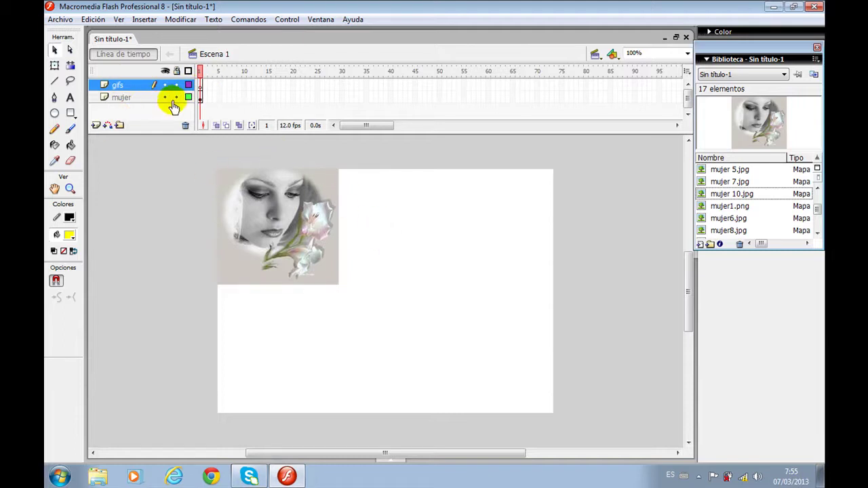
click(176, 99)
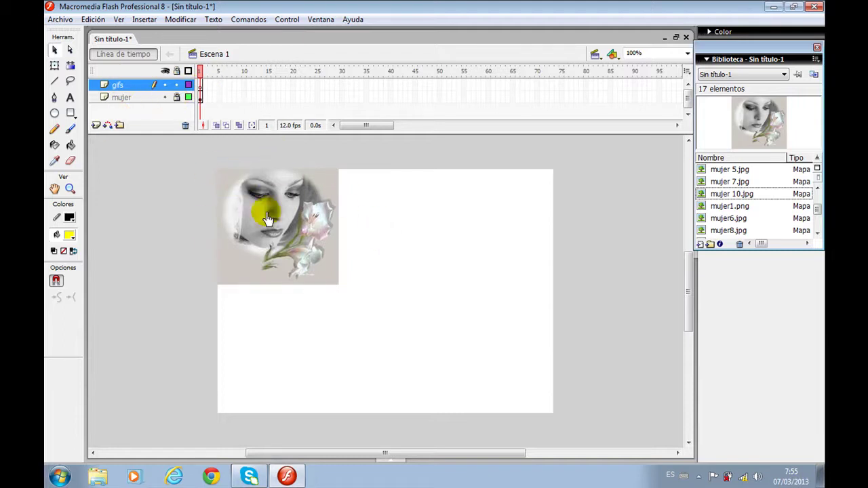
Draw a small yellow square with a black outline beside the picture on the gifs layer and select its fill and outline
click(70, 114)
drag(402, 211, 413, 226)
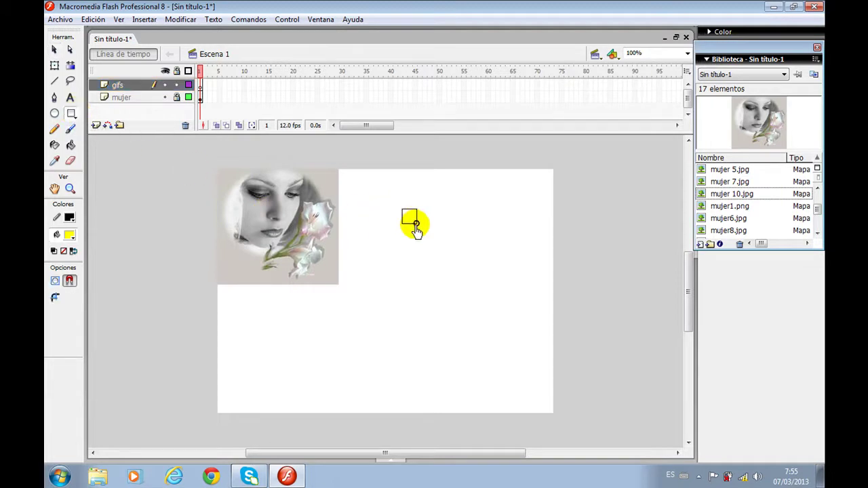
click(54, 49)
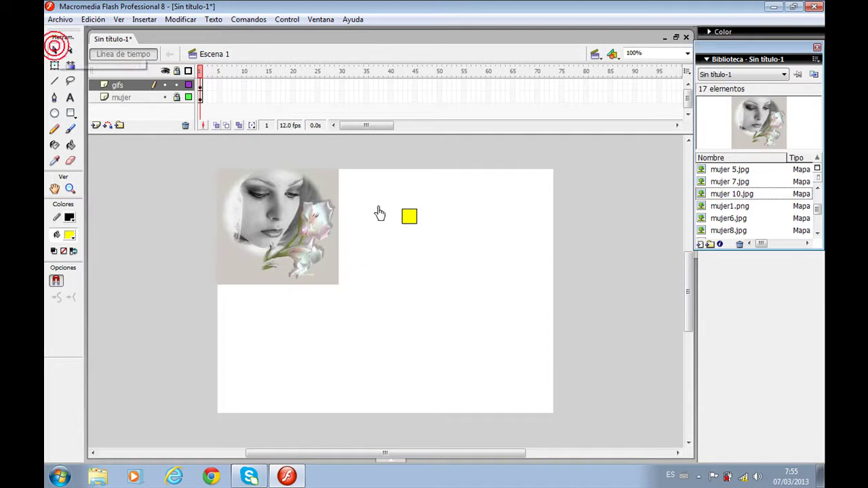
double_click(410, 221)
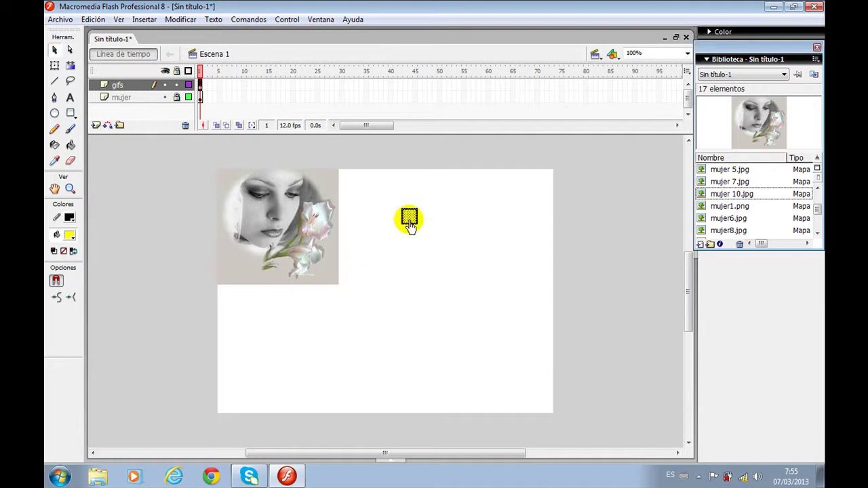
Convert the selected yellow square into a movie clip symbol named rosa
click(174, 20)
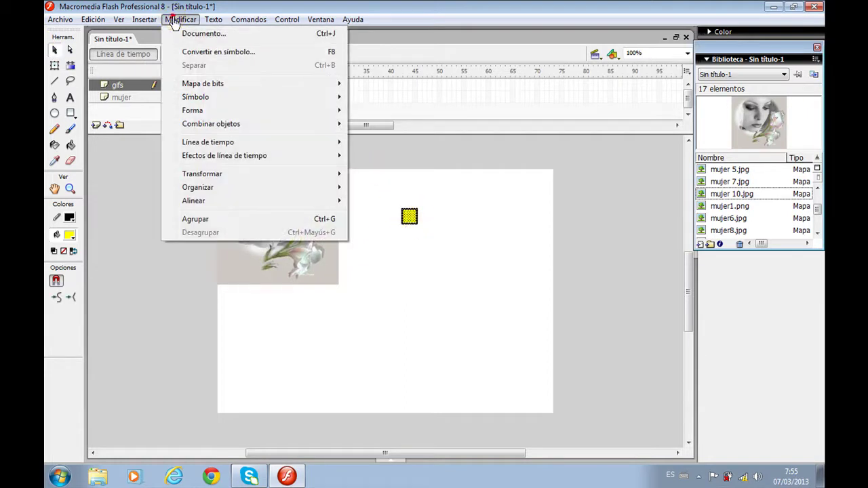
click(292, 54)
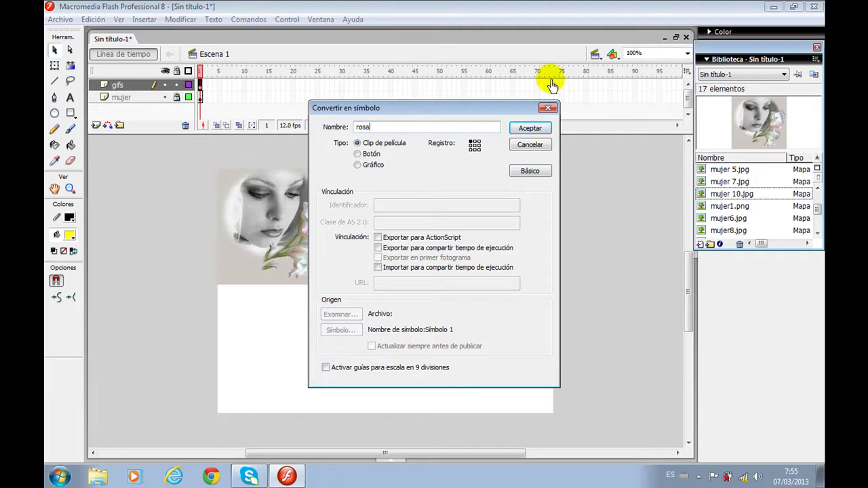
click(545, 128)
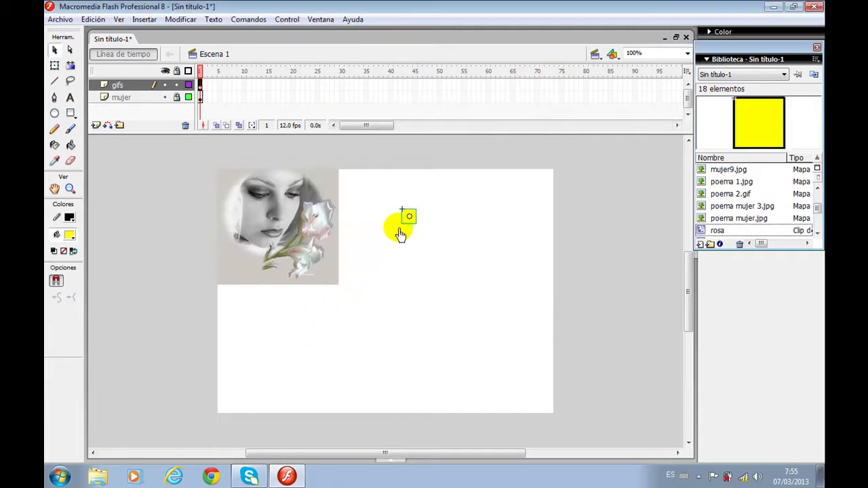
Open the rosa clip for editing and delete the yellow square inside it
double_click(406, 218)
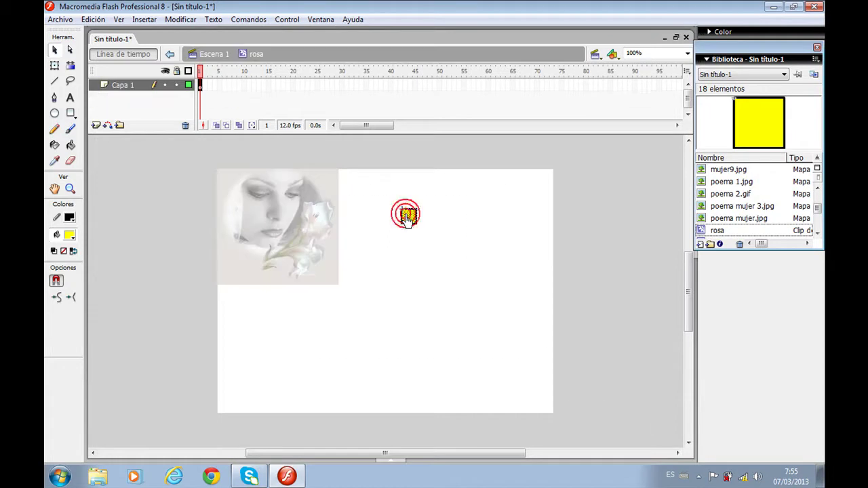
click(380, 242)
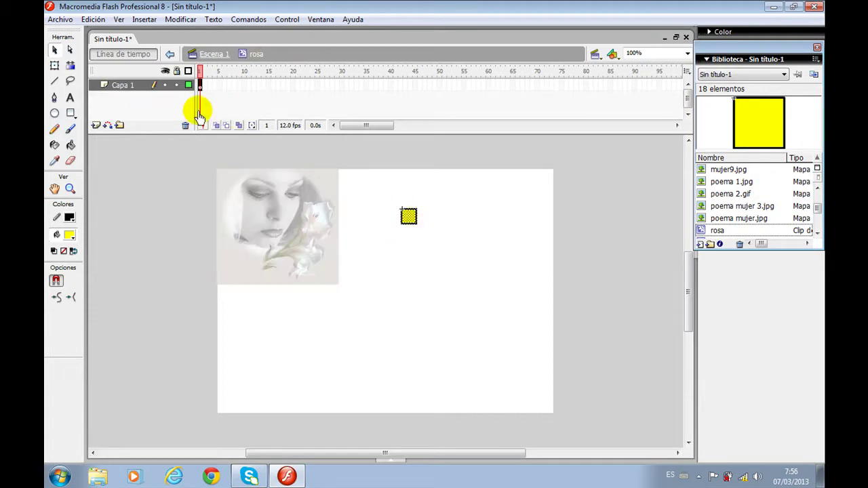
key(Delete)
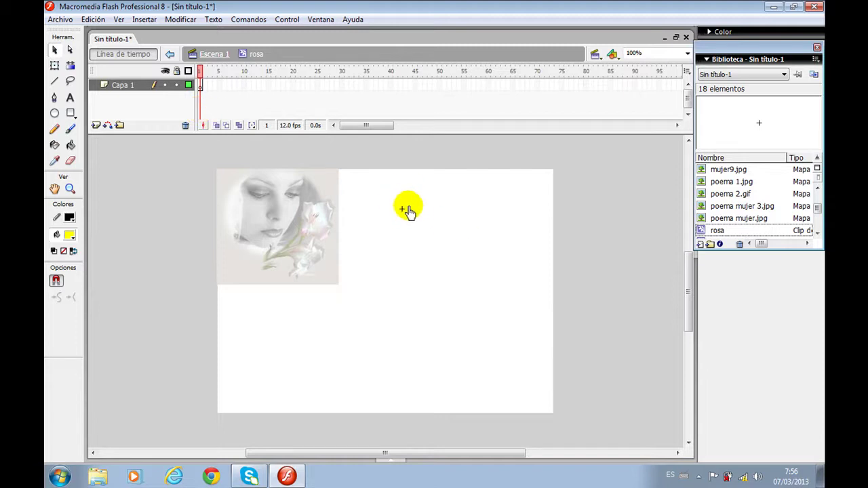
Import rosa 2.gif from the gifs animados folder into the rosa clip, including all images of its sequence
click(59, 19)
mouse_move(232, 203)
click(302, 206)
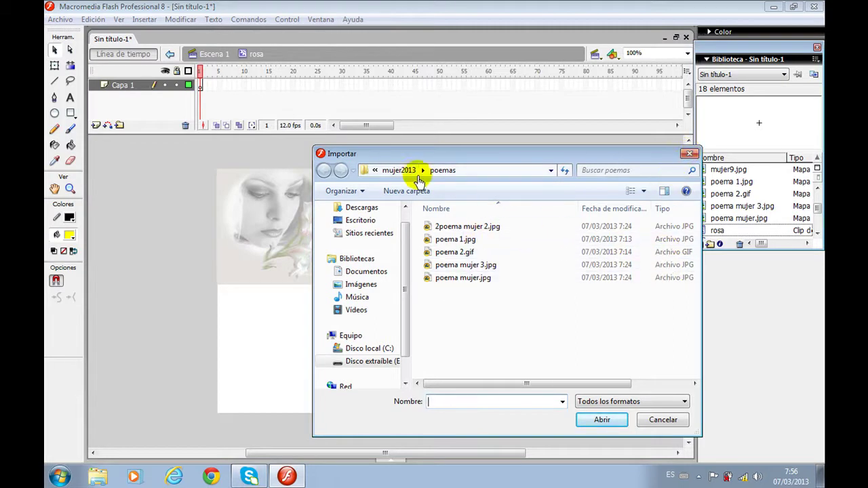
click(393, 171)
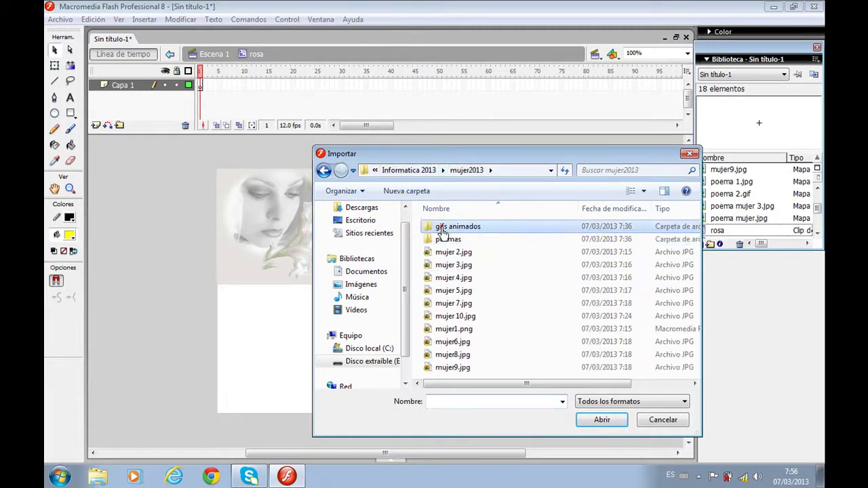
double_click(444, 229)
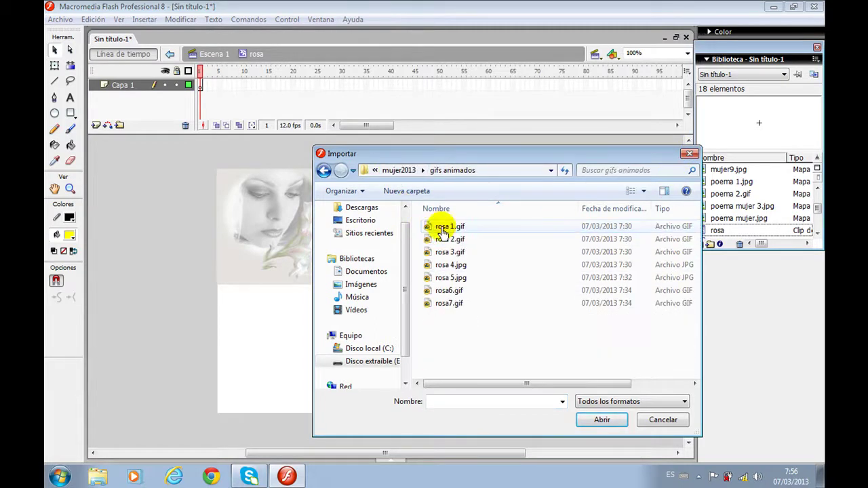
click(643, 192)
click(673, 114)
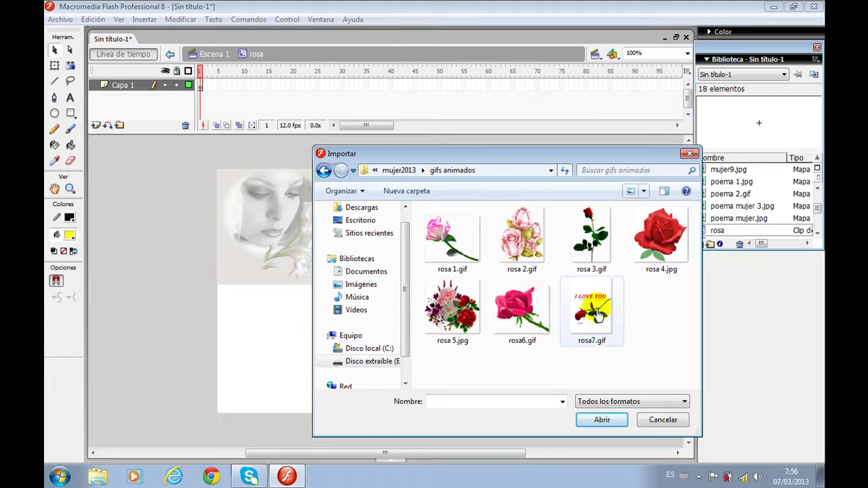
click(517, 239)
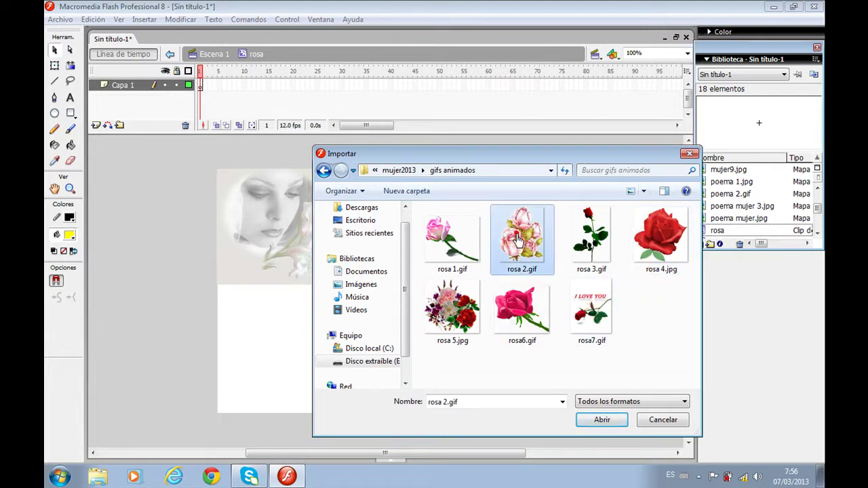
click(583, 419)
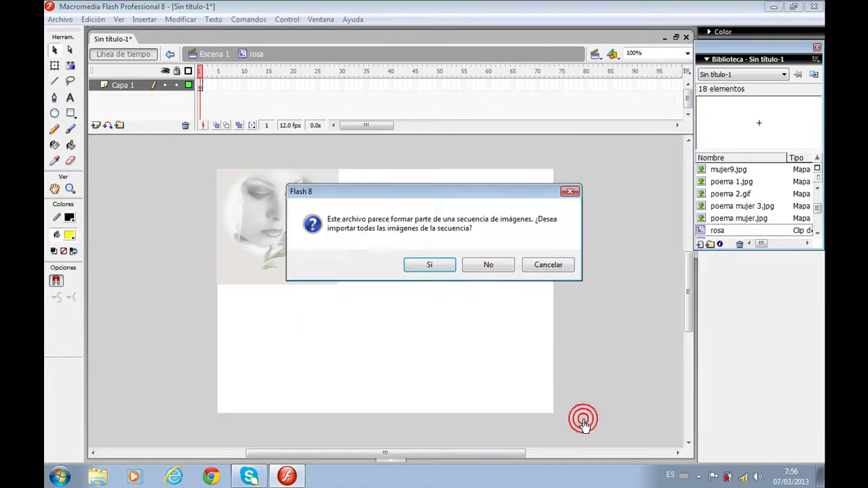
click(429, 265)
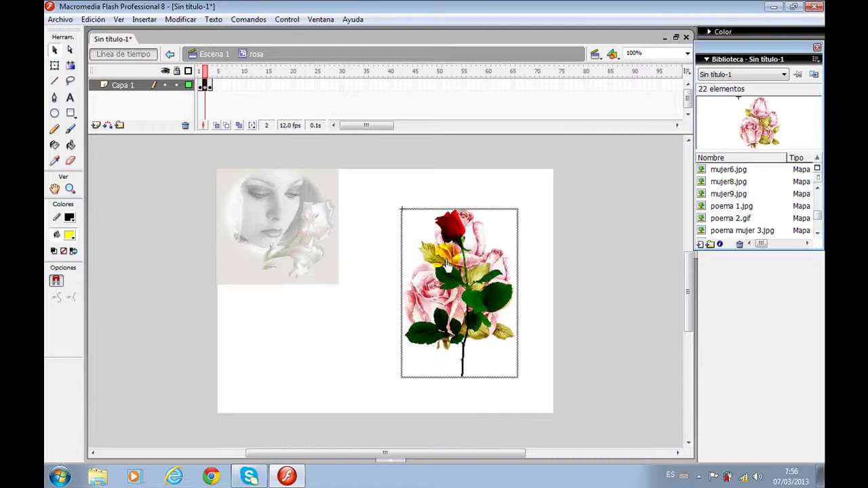
Move the red rose on frame 2 of the rosa clip up and to the right, and return to Escena 1
drag(446, 264, 480, 225)
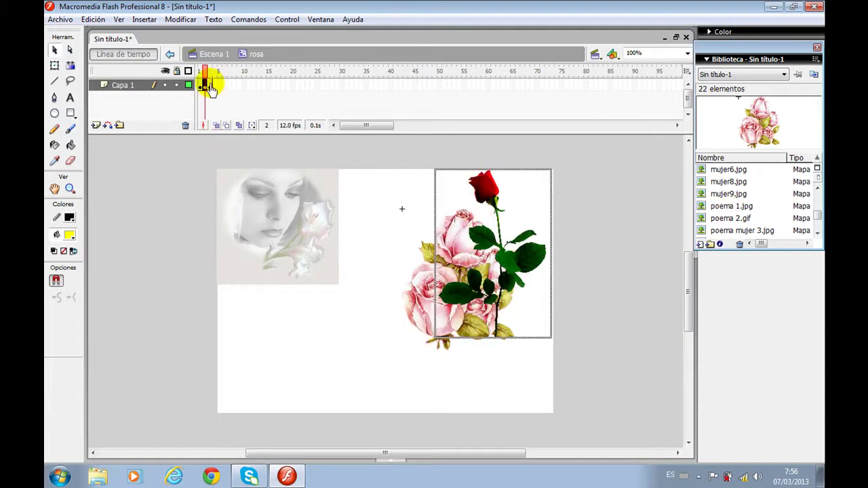
click(215, 71)
click(220, 54)
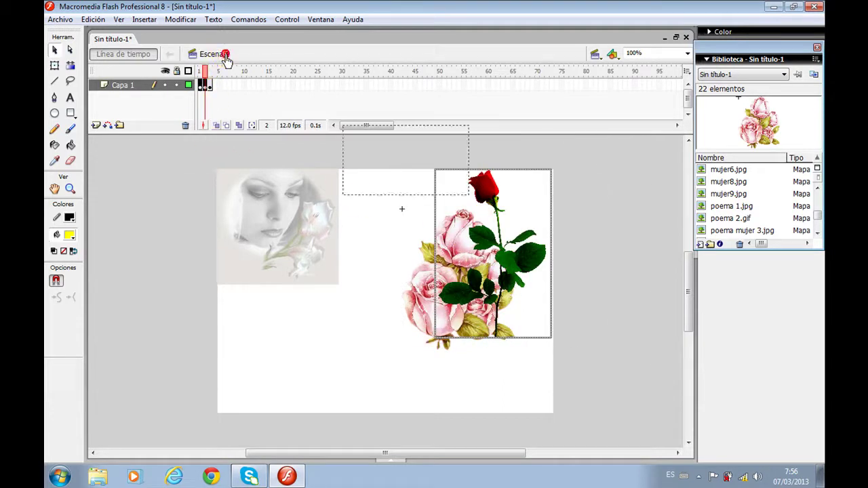
click(379, 246)
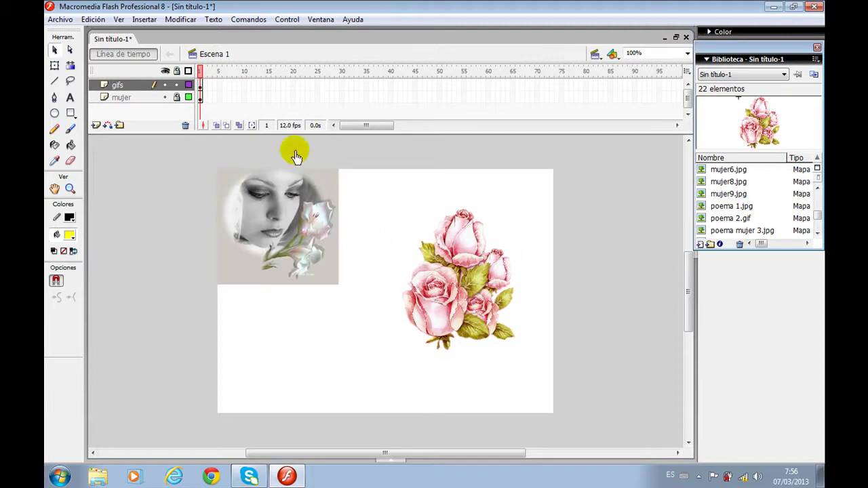
Test the movie to check how the rosa clip plays, and close the preview
click(288, 20)
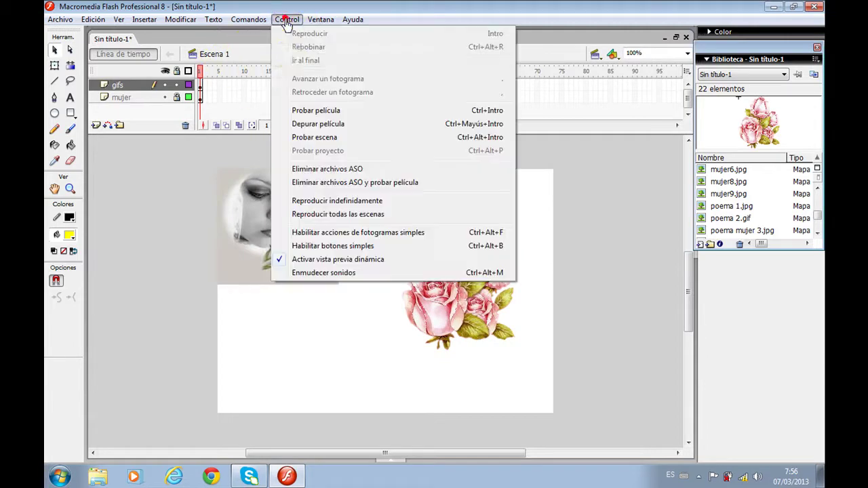
click(296, 111)
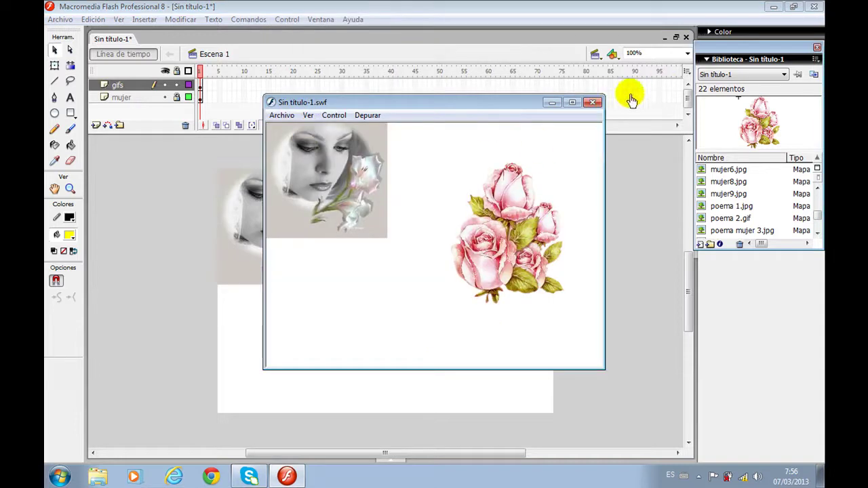
click(591, 103)
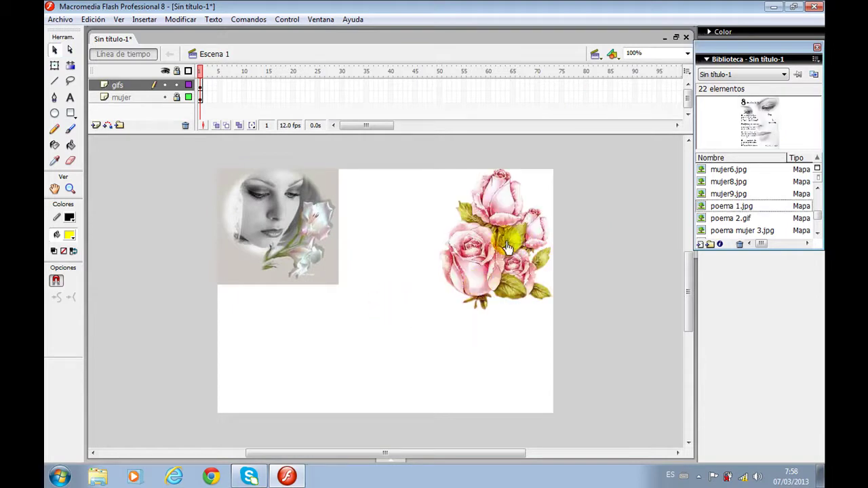
Move the rosa clip to the lower-left corner of the stage, beneath the woman's picture
click(507, 248)
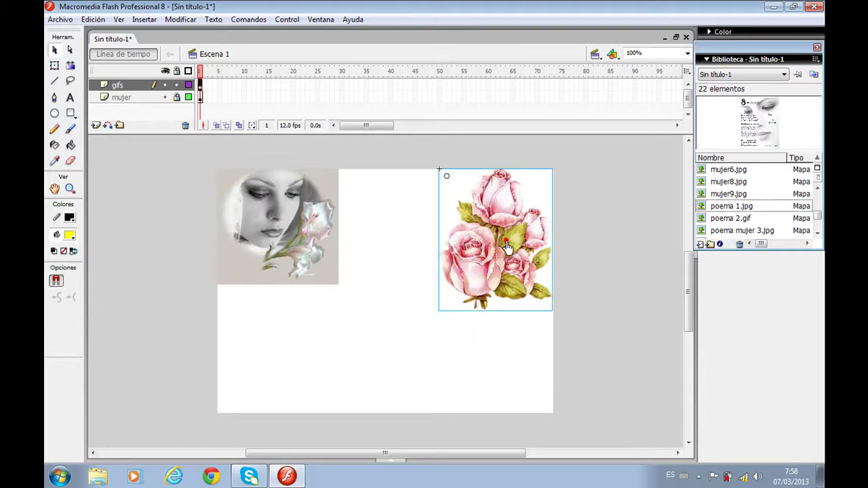
drag(507, 245, 286, 346)
click(398, 312)
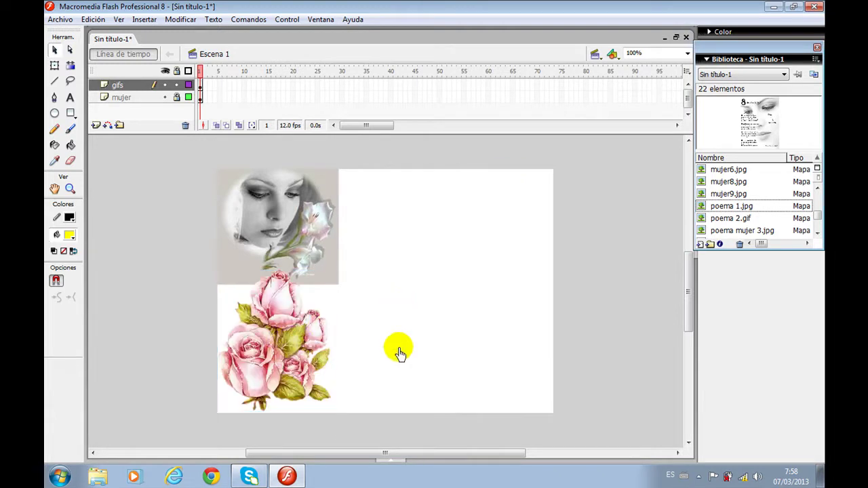
Set the document's background colour to light grey #CCCCCC
click(389, 464)
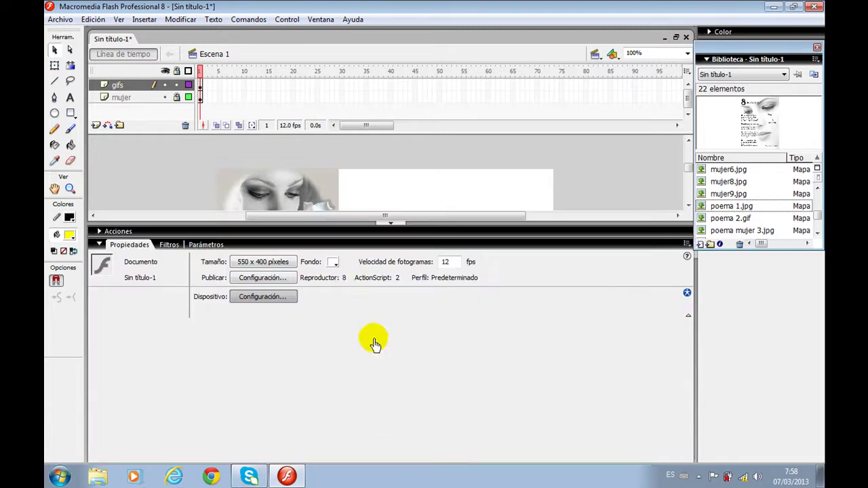
click(332, 263)
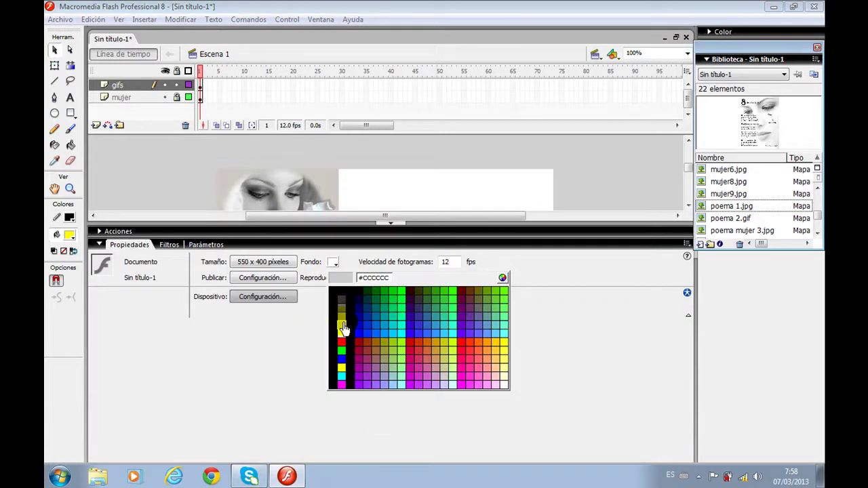
click(342, 324)
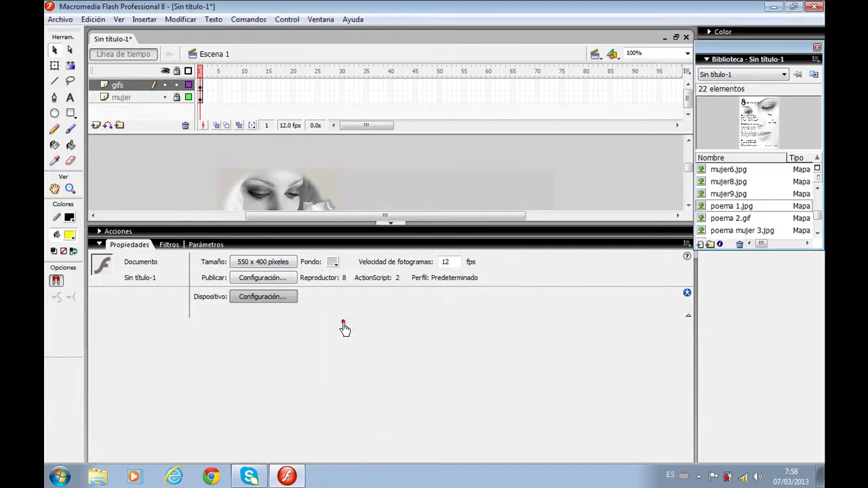
click(399, 226)
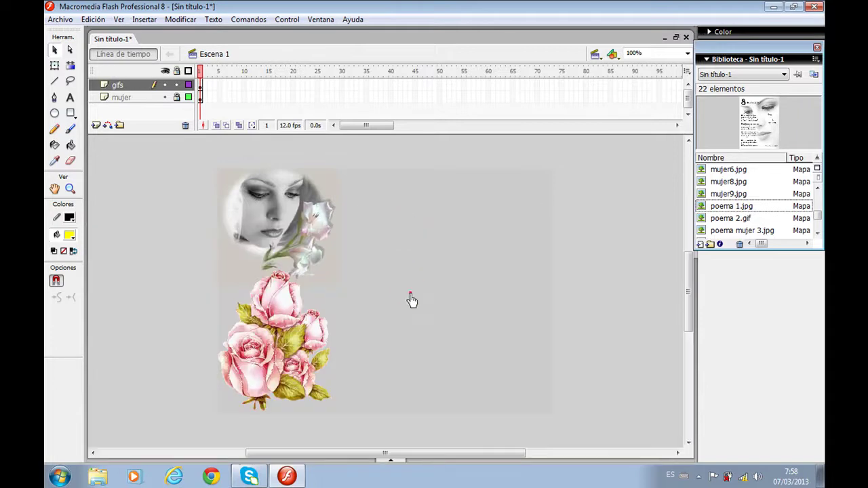
Test the movie again to check the roses and picture against the grey background, and close the preview
click(290, 19)
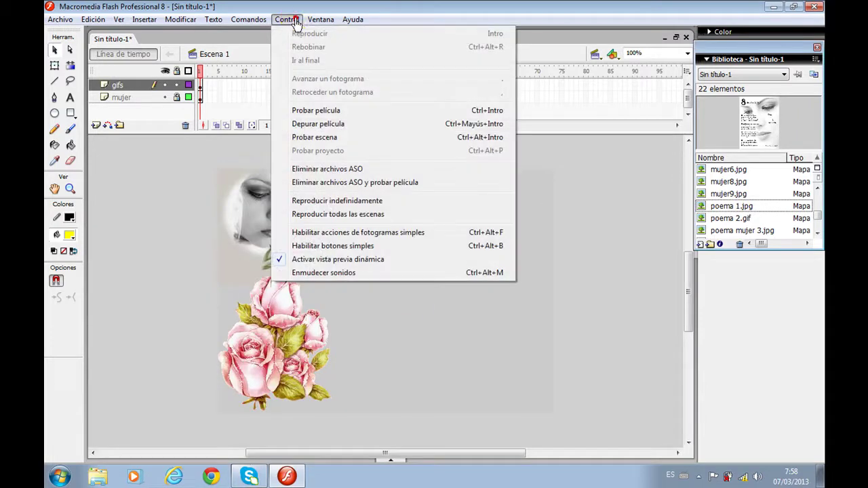
click(322, 114)
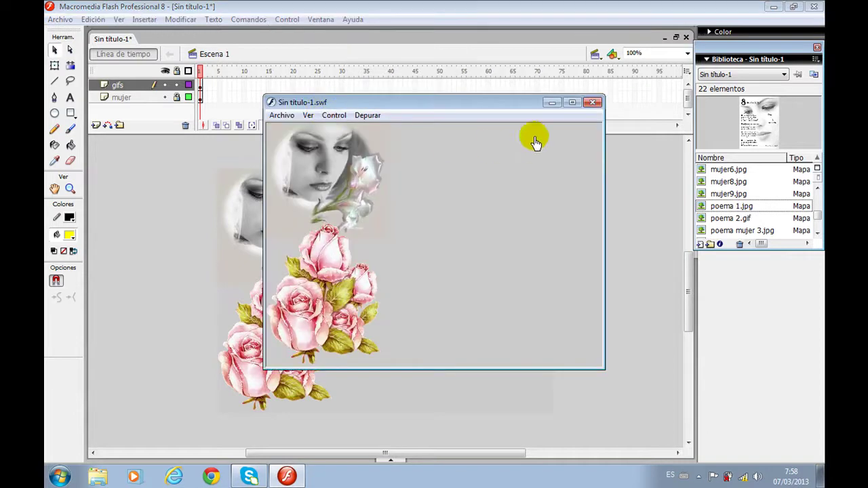
click(593, 102)
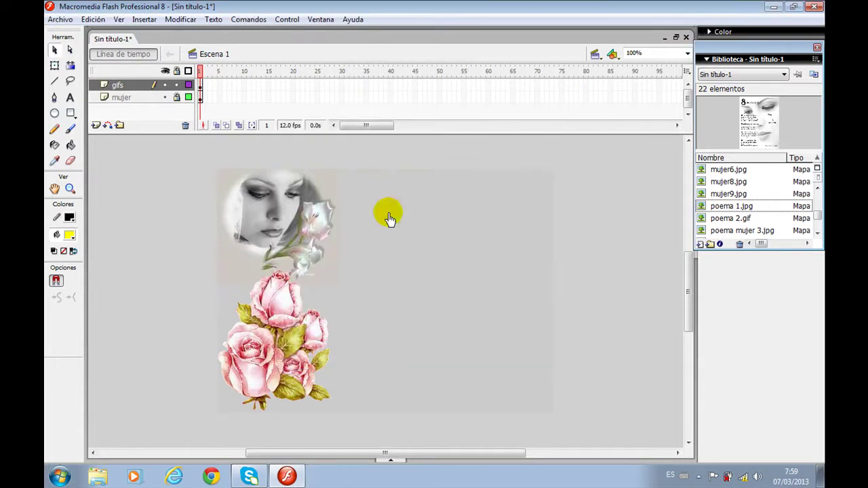
Add a new layer named poema above the gifs layer
click(96, 126)
double_click(144, 86)
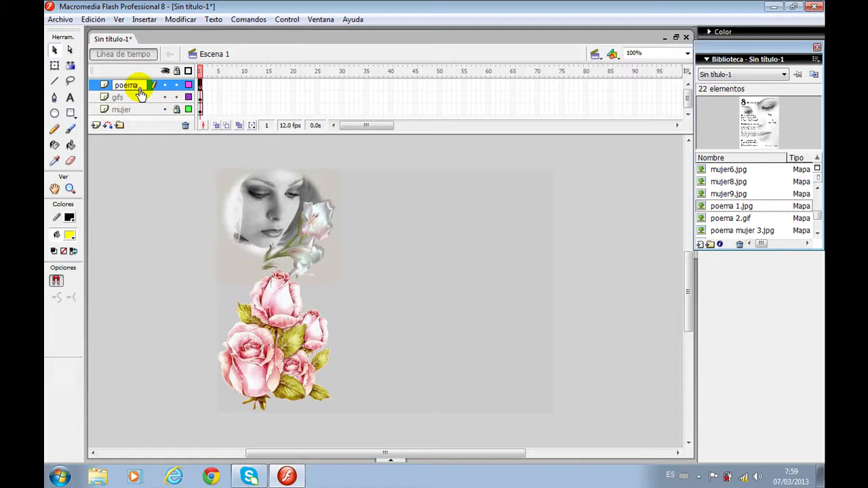
click(413, 204)
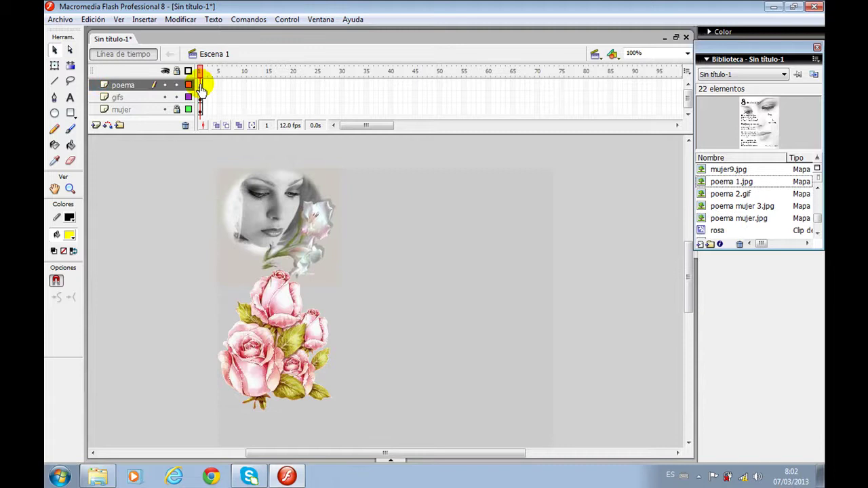
Place poema 1.jpg from the library on the poema layer's first frame, over the right part of the stage
click(200, 86)
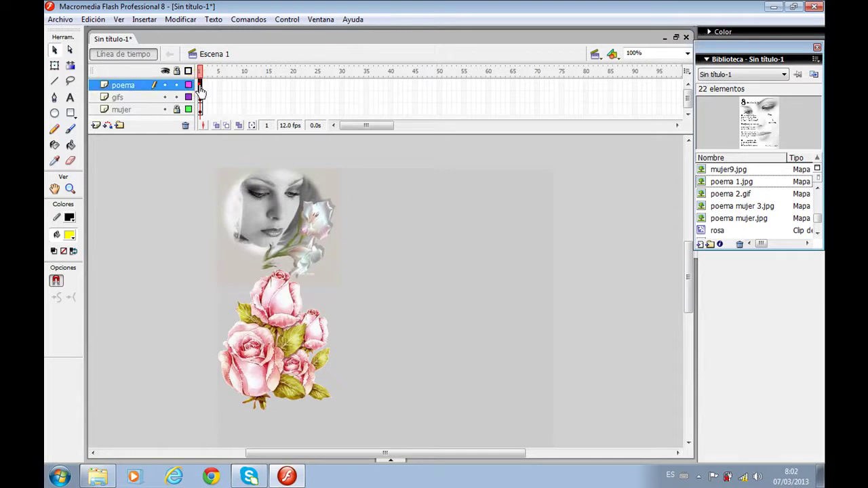
drag(723, 184, 432, 360)
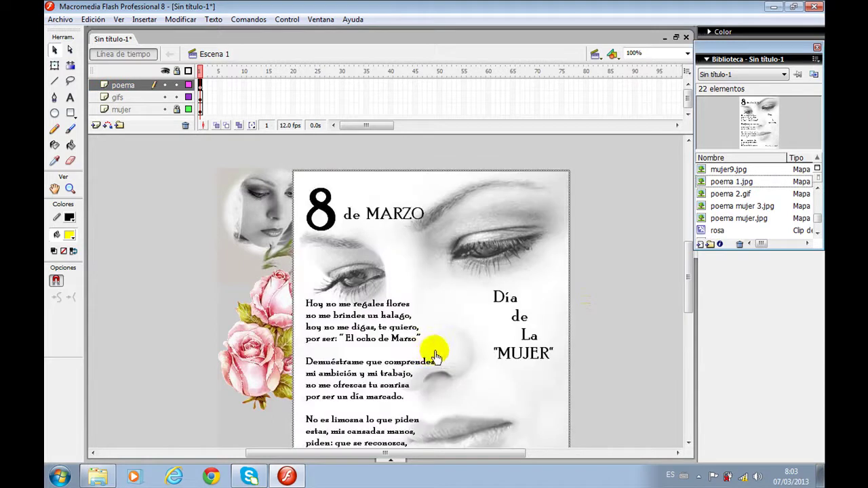
click(585, 310)
drag(688, 272, 682, 289)
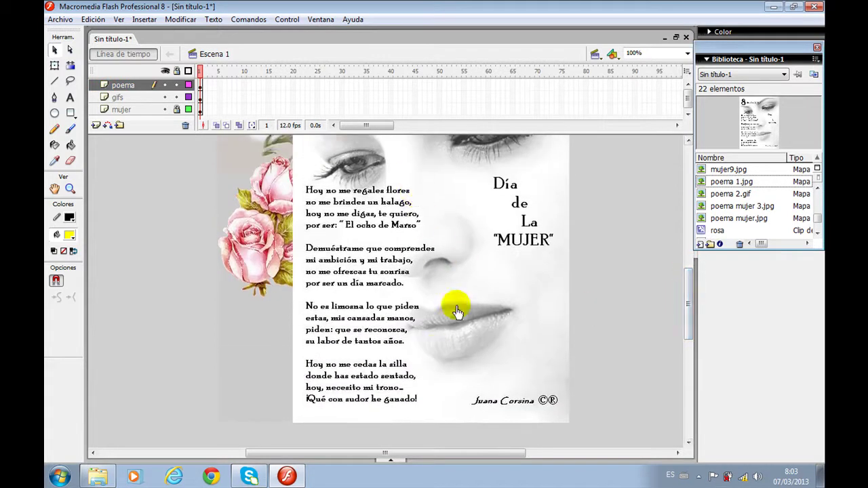
Review the stage dimensions in the document properties and accept them as they are
click(396, 460)
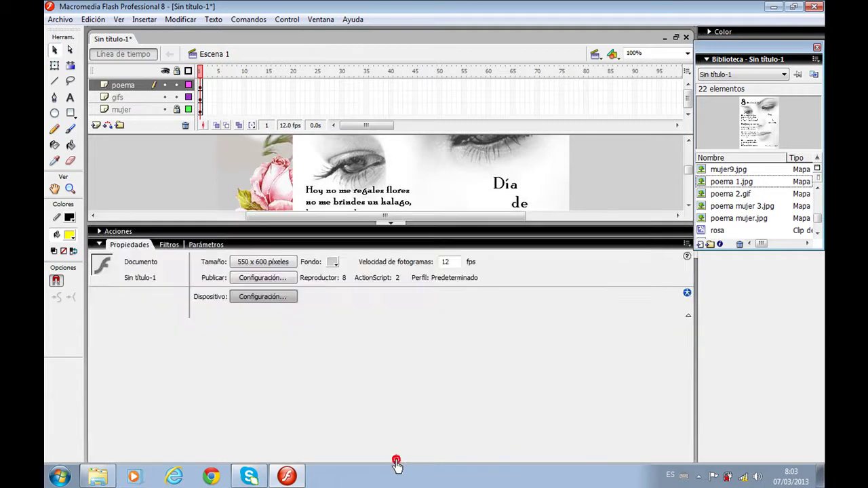
click(272, 267)
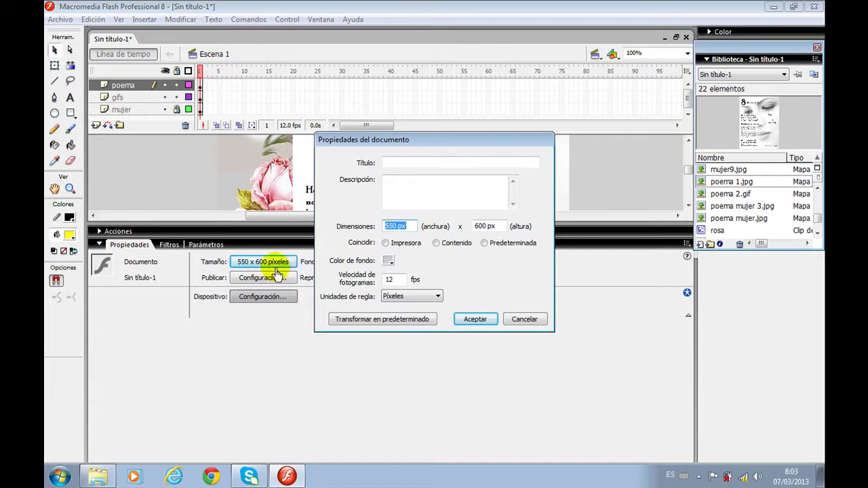
click(475, 319)
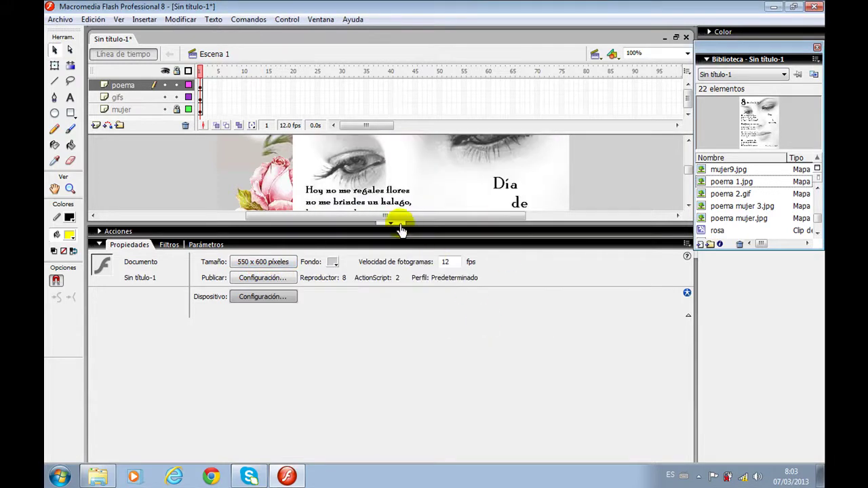
click(399, 226)
Move the poem image slightly left on the stage so it sits within the stage's right edge
drag(683, 301, 687, 264)
click(494, 273)
mouse_move(488, 261)
mouse_down()
mouse_move(432, 261)
mouse_move(576, 286)
mouse_move(608, 281)
mouse_up()
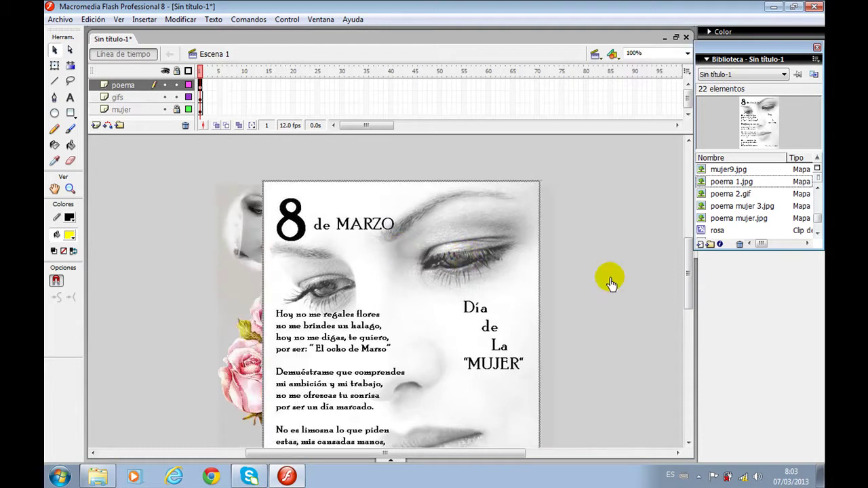
scroll(608, 281, down, 3)
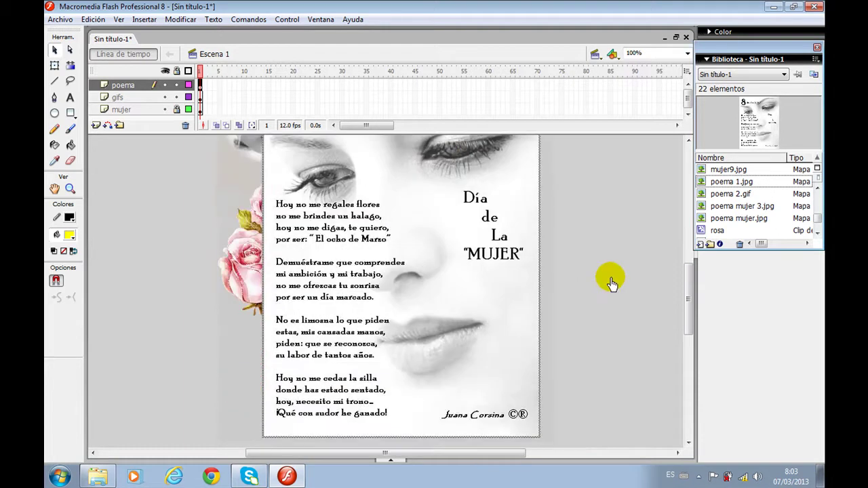
Move the poema layer below the gifs and mujer layers, and place the roses over the poem image's lower right corner
click(242, 283)
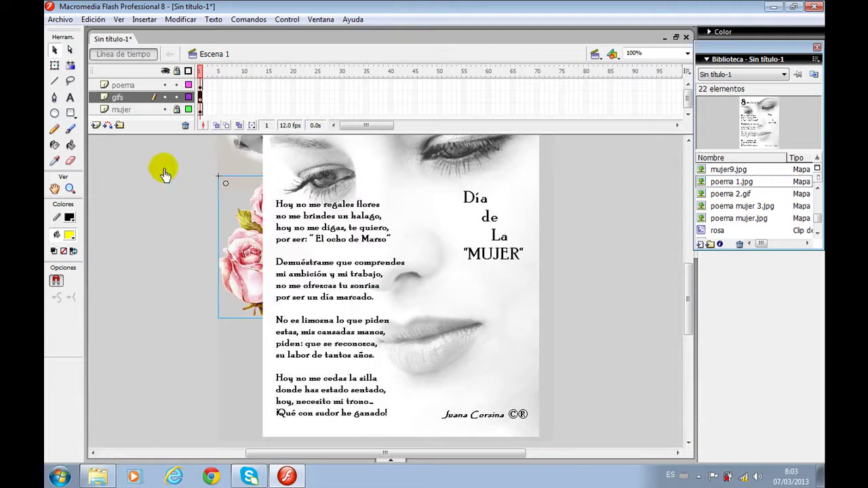
click(120, 86)
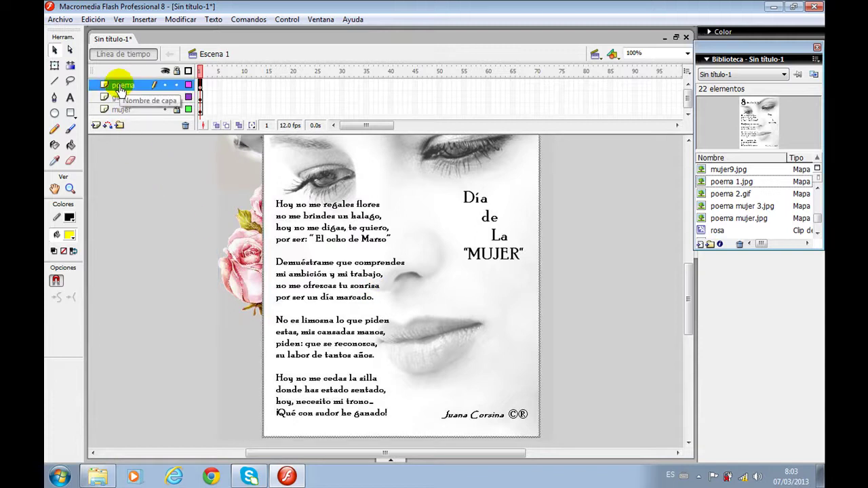
drag(120, 86, 119, 117)
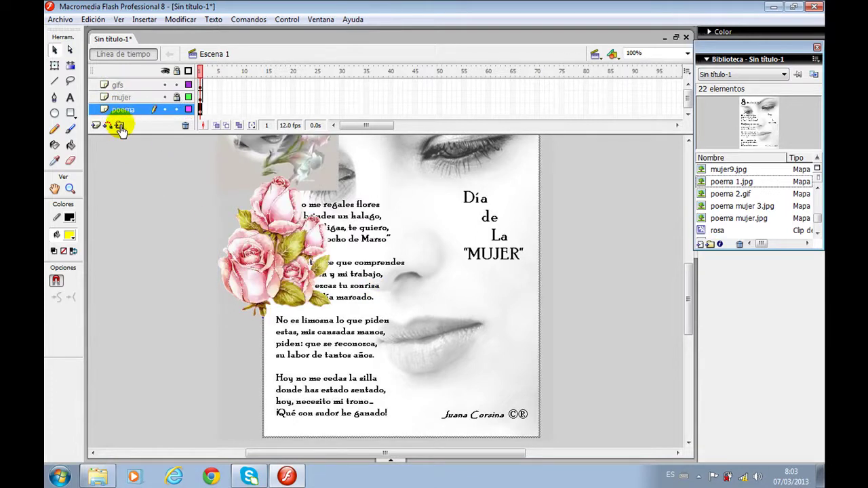
mouse_move(286, 263)
mouse_down()
mouse_move(459, 345)
mouse_move(468, 339)
mouse_move(475, 359)
mouse_up()
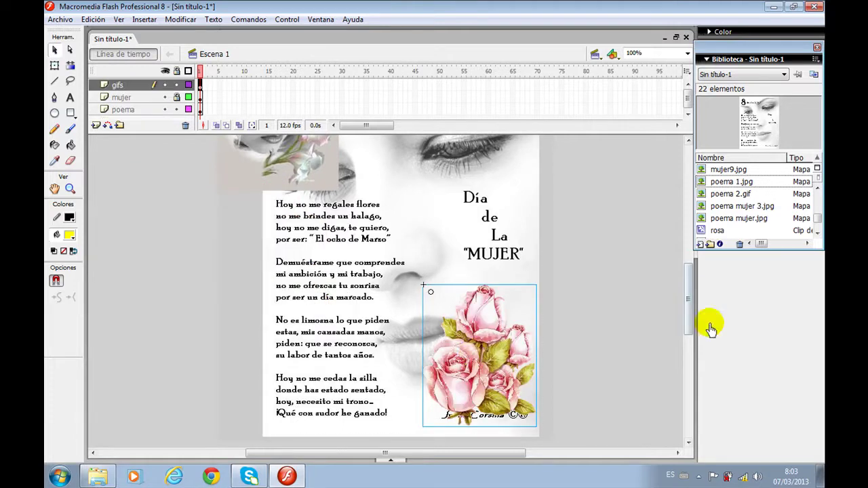
Unlock the mujer layer and move the woman picture onto the poem image's upper left corner
drag(685, 326, 686, 295)
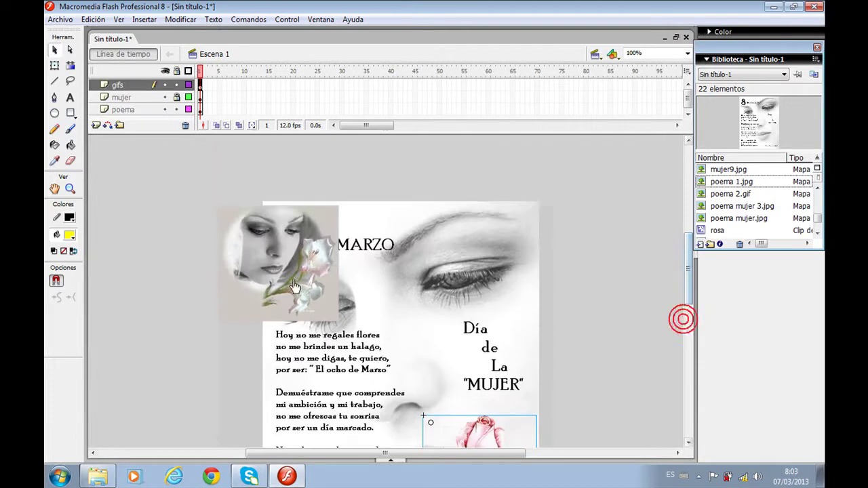
click(176, 97)
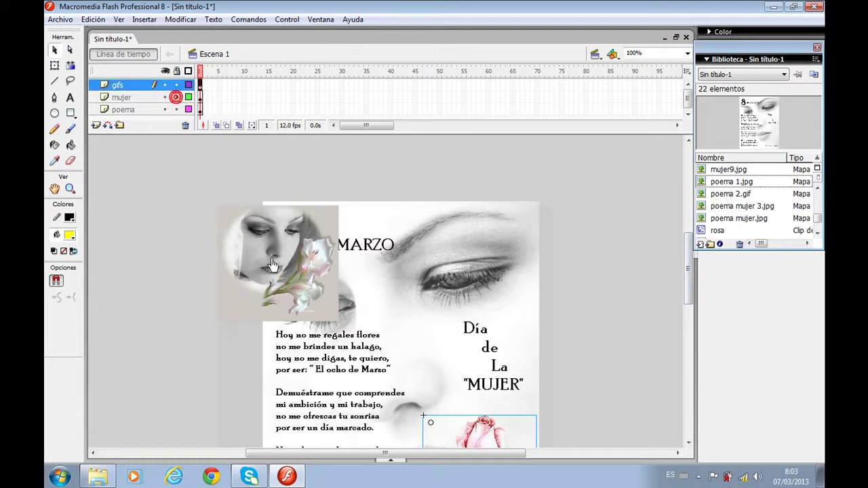
drag(273, 282, 324, 284)
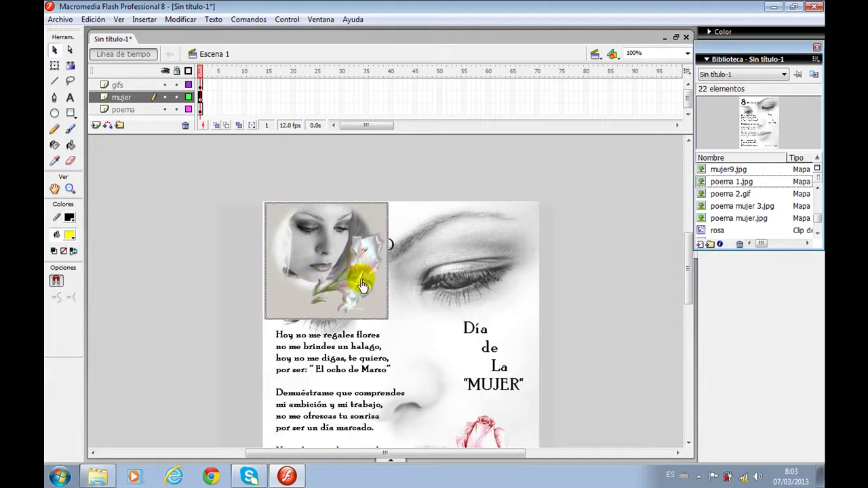
click(598, 291)
click(293, 260)
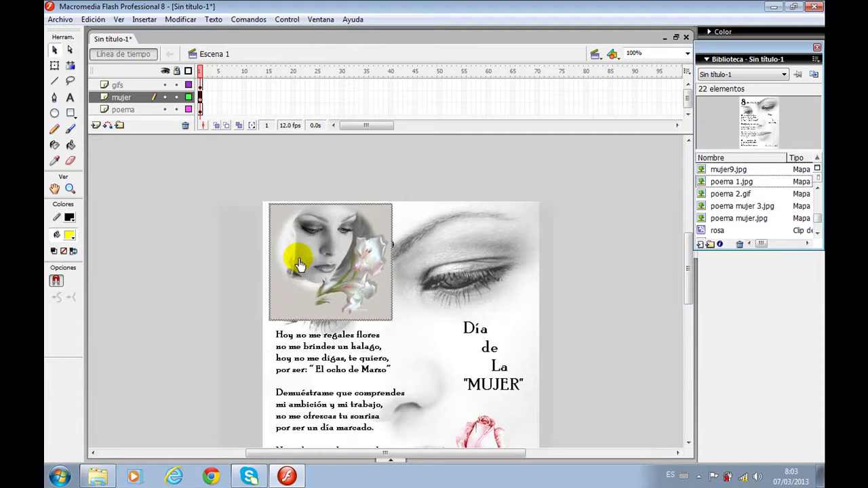
drag(329, 262, 335, 266)
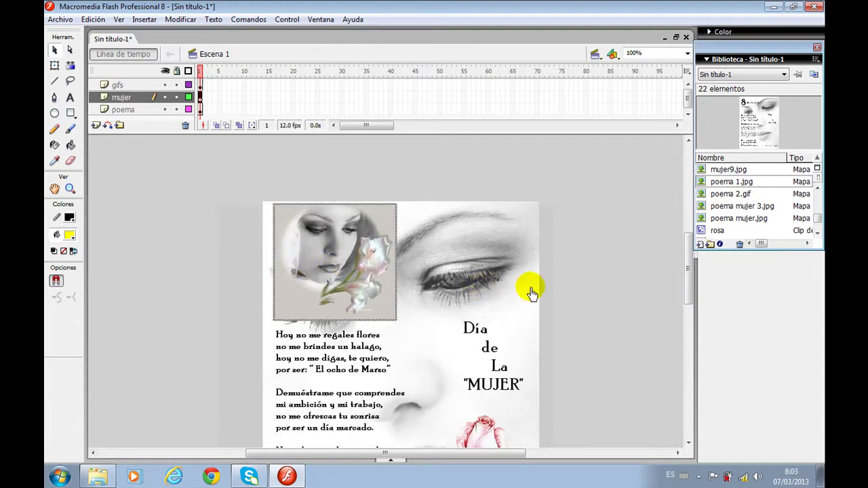
click(562, 283)
Nudge the roses up until they clear the signature at the poem image's lower right, and deselect
drag(684, 238, 685, 265)
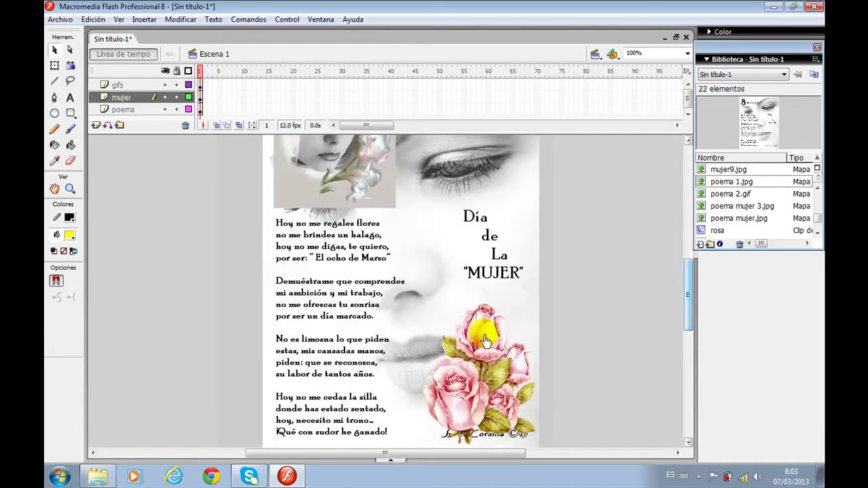
click(487, 360)
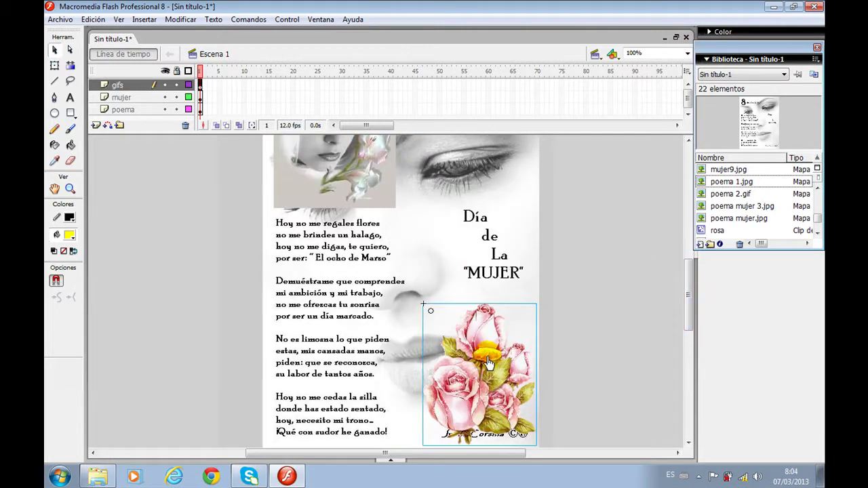
key(Up)
key(Up)
key(Up)
key(Up)
key(Up)
key(Up)
key(Up)
key(Up)
key(Up)
key(Up)
key(Up)
key(Up)
key(Up)
key(Up)
key(Up)
key(Up)
key(Up)
key(Up)
key(Up)
key(Up)
key(Up)
key(Up)
key(Up)
key(Up)
key(Up)
key(Up)
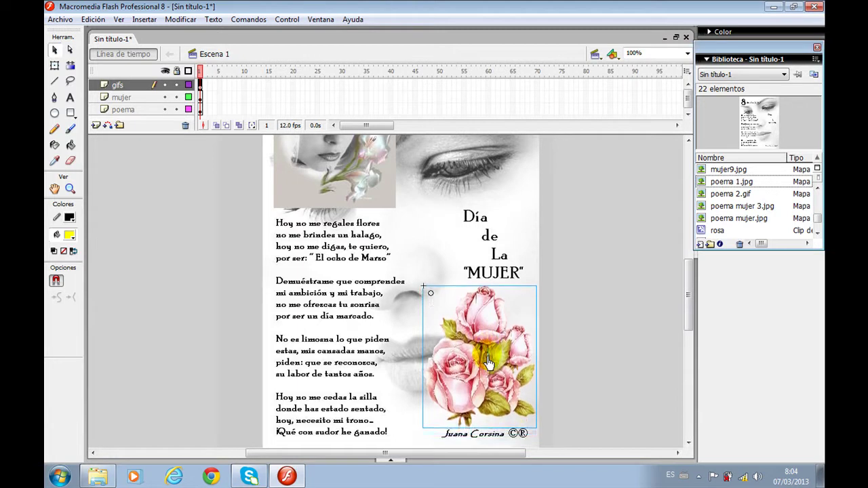
click(449, 273)
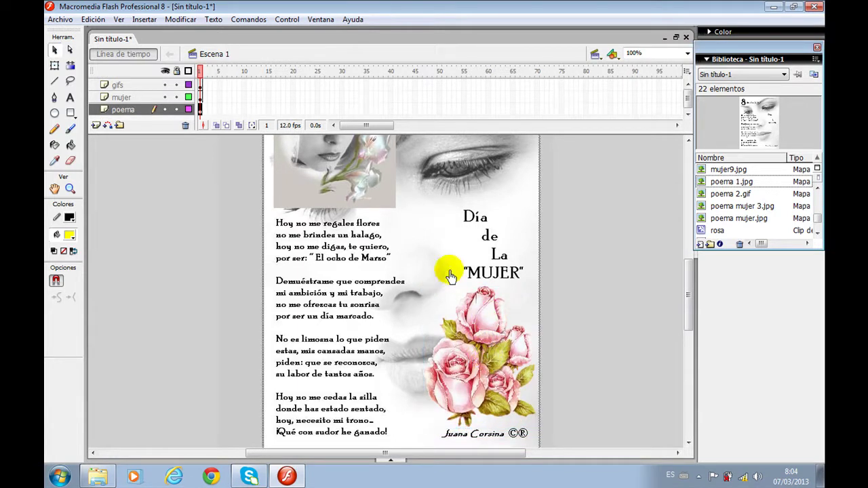
click(575, 241)
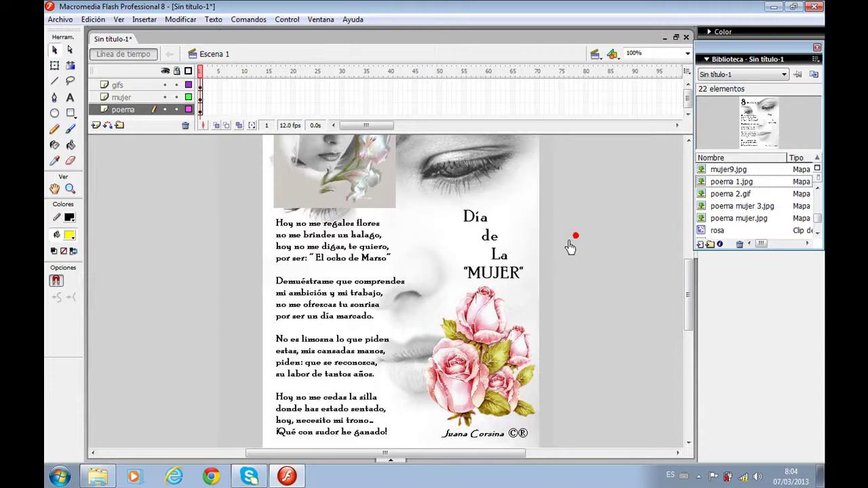
Shift the woman picture very slightly up and left over the poem image's upper left corner
drag(690, 316, 689, 290)
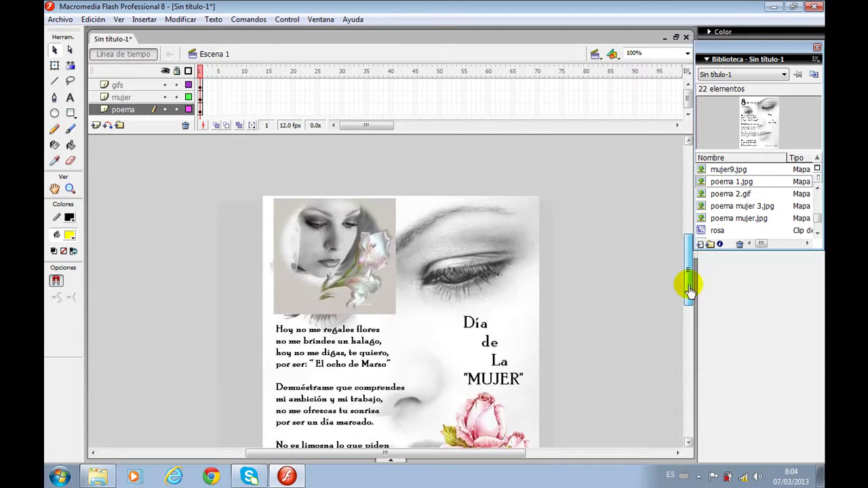
click(352, 292)
click(251, 330)
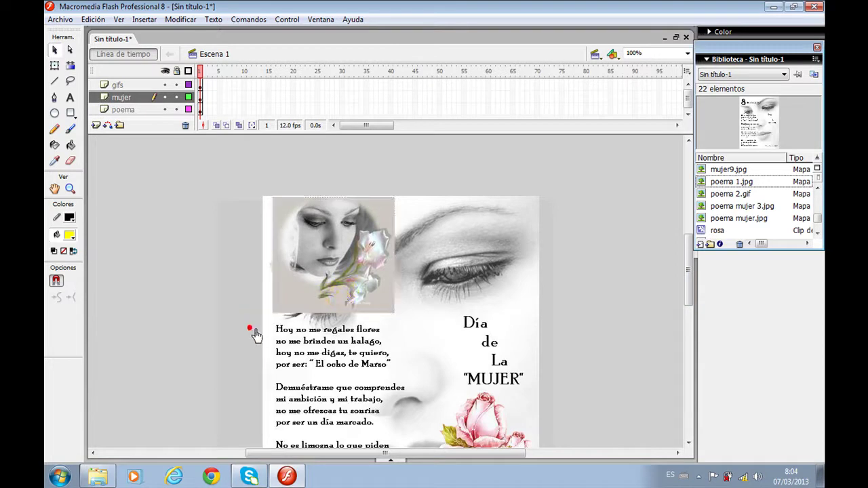
Add a new layer named fecha directly above the mujer layer
click(94, 126)
double_click(127, 98)
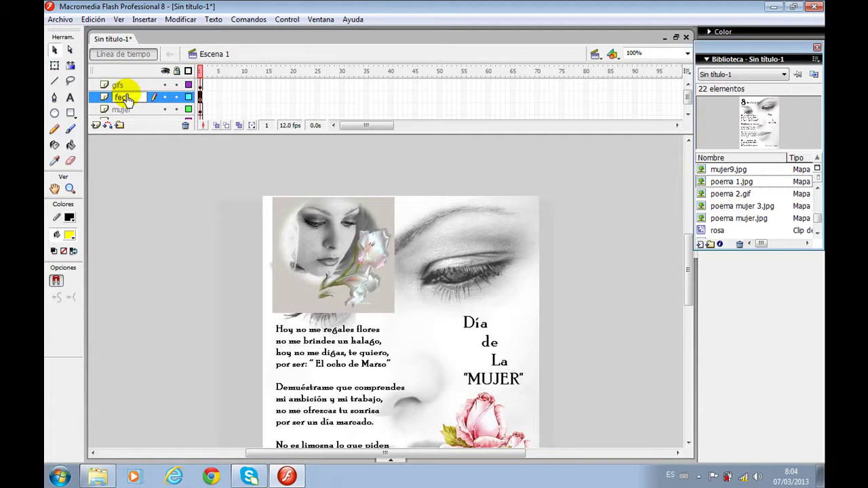
text(fecha)
Write MARZO 8 DE 2013 in a text box beside the woman picture, fit the box to one line, and select the text
click(69, 97)
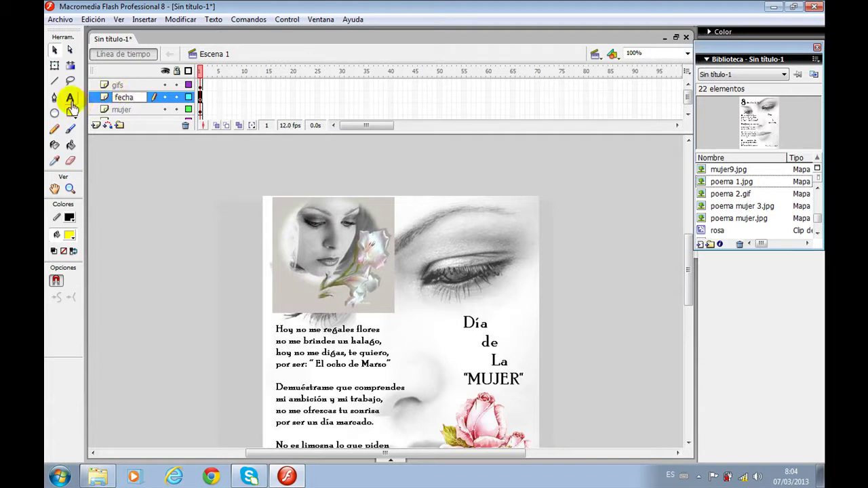
drag(409, 220, 472, 208)
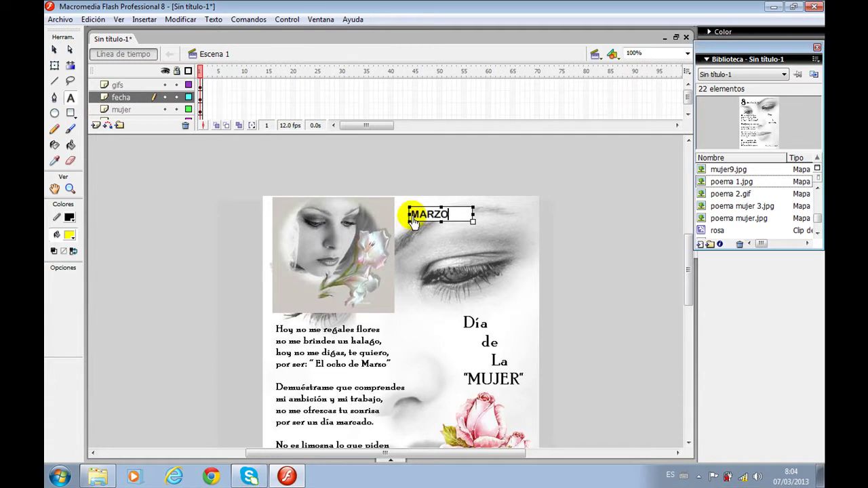
text(MARZO 8 DE 2013)
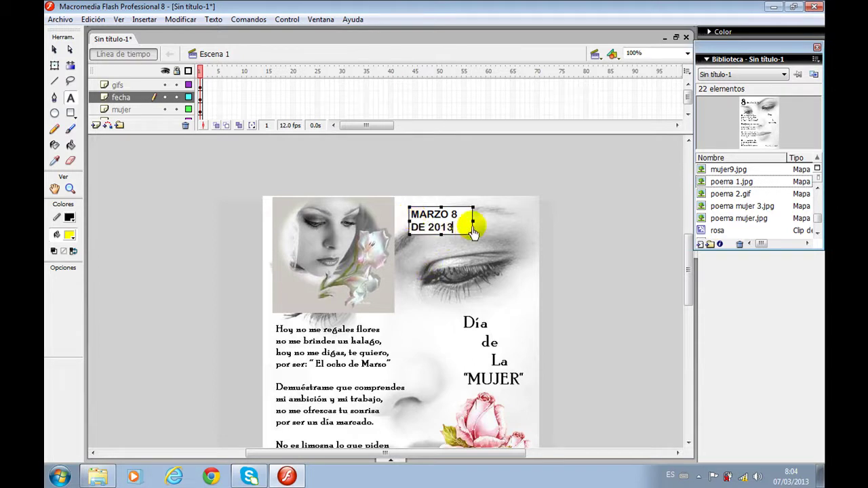
drag(472, 226, 507, 224)
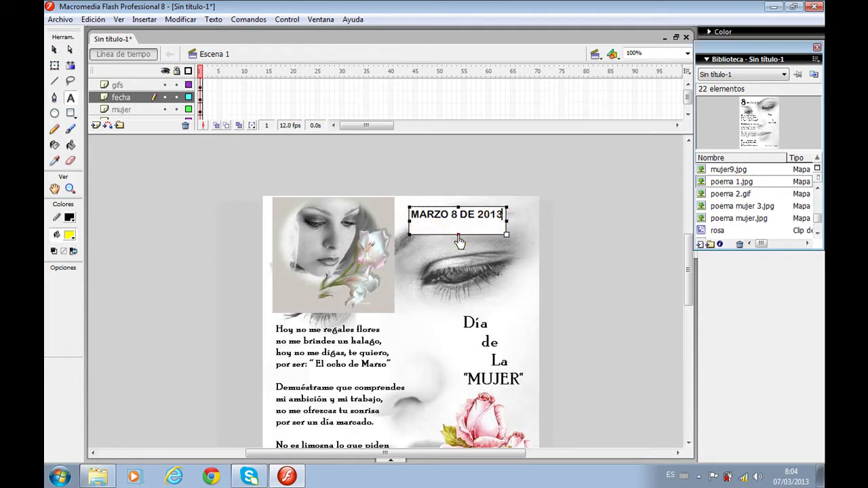
drag(459, 229, 508, 210)
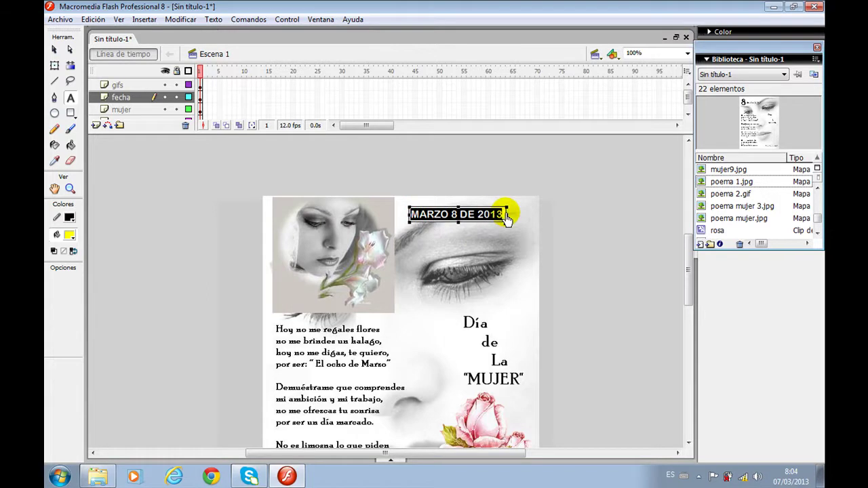
Change the selected date text's font to Bernard MT Condensed
click(395, 462)
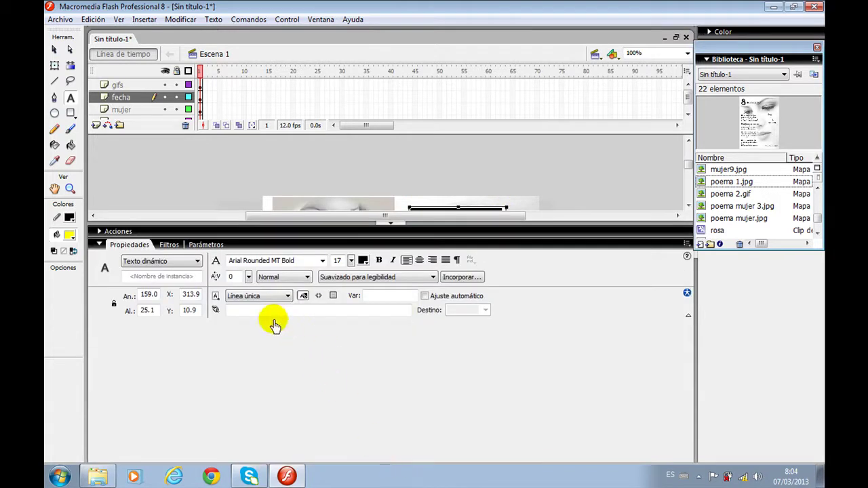
click(318, 261)
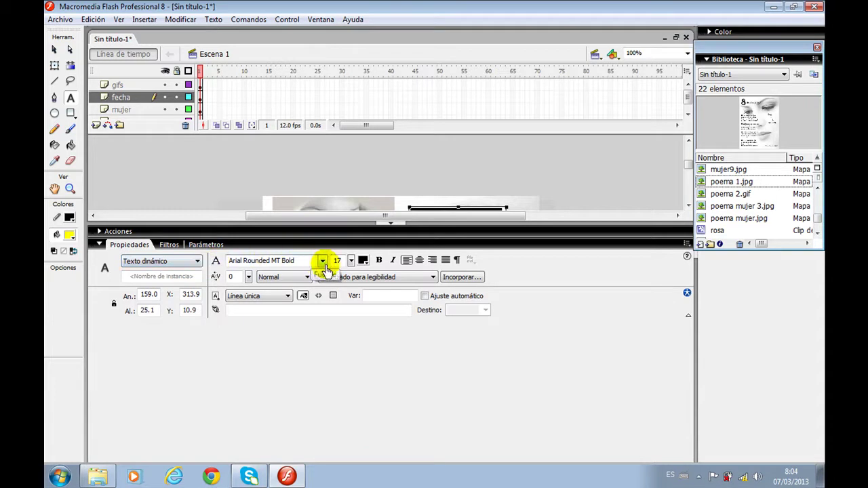
click(686, 210)
click(686, 211)
click(683, 201)
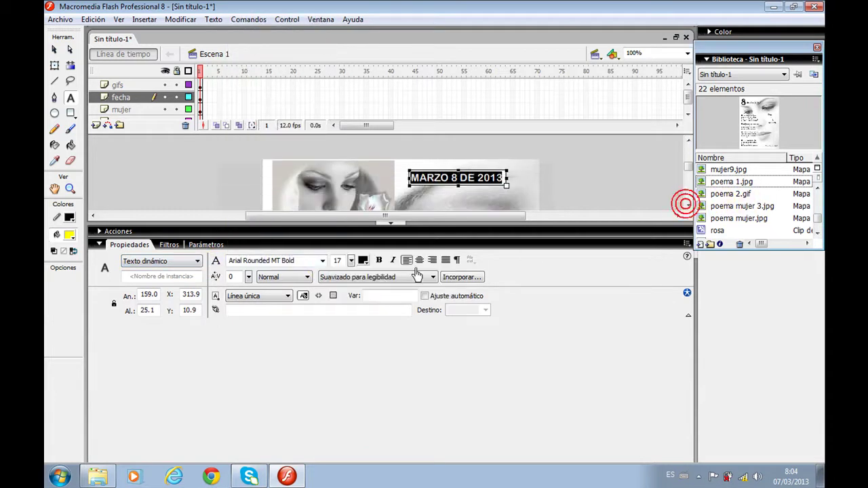
click(322, 262)
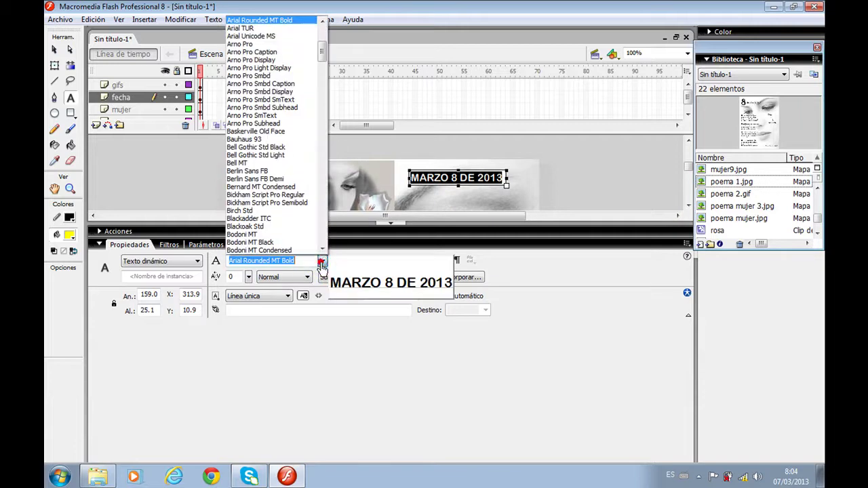
click(299, 193)
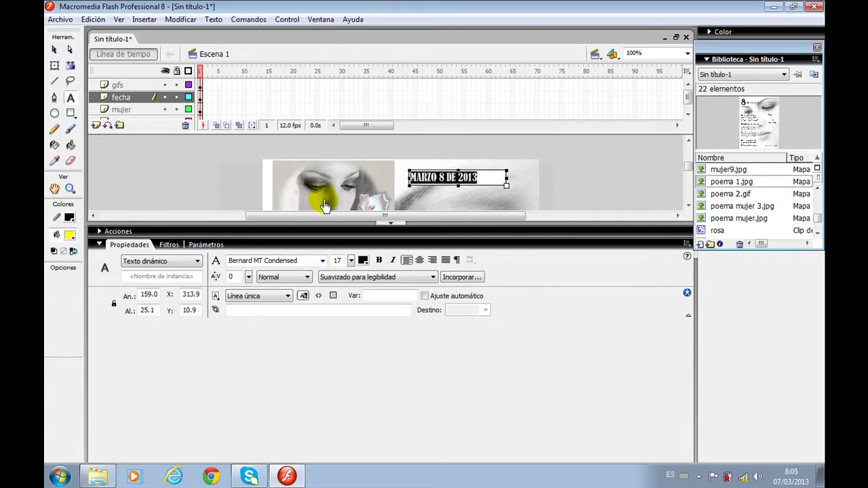
Set the date text's size to 27 and widen its box to about 192 px so it fits on one line
drag(352, 263, 352, 261)
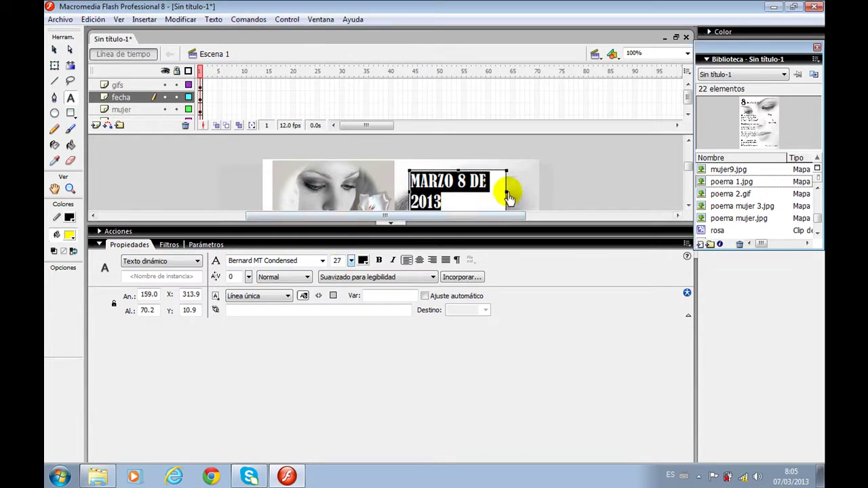
drag(514, 197, 527, 190)
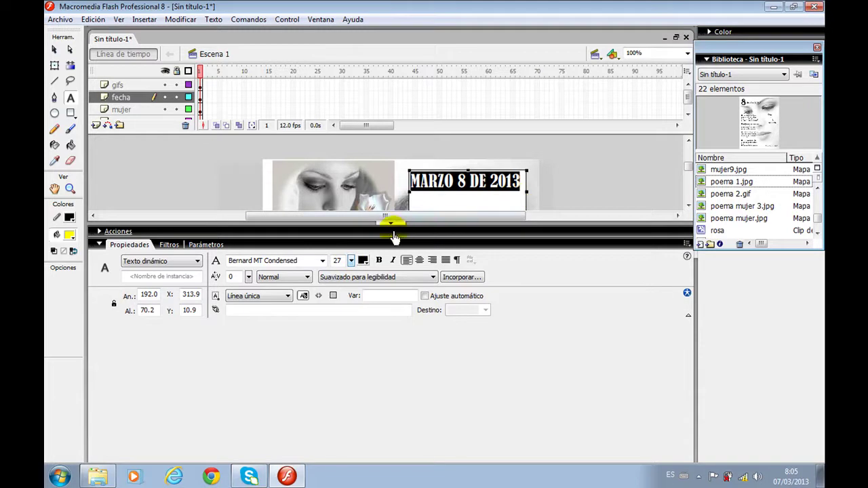
click(394, 233)
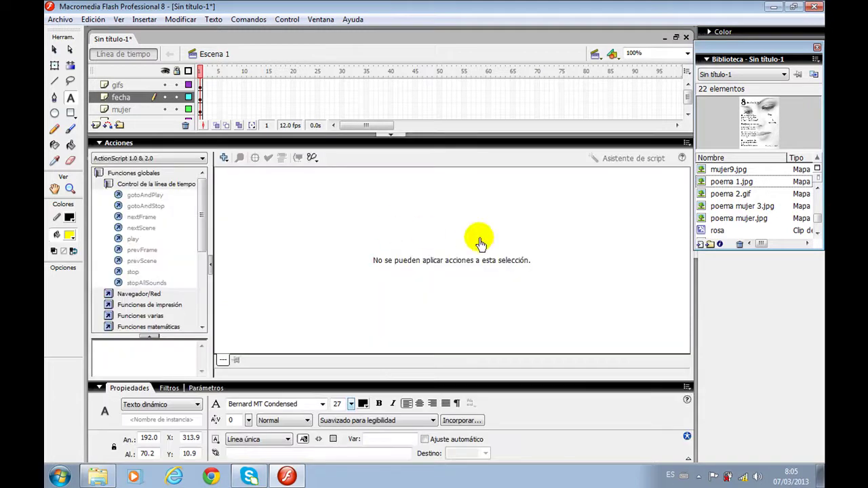
Reduce the height of the MARZO 8 DE 2013 text box to fit its single line, and deselect it
click(382, 135)
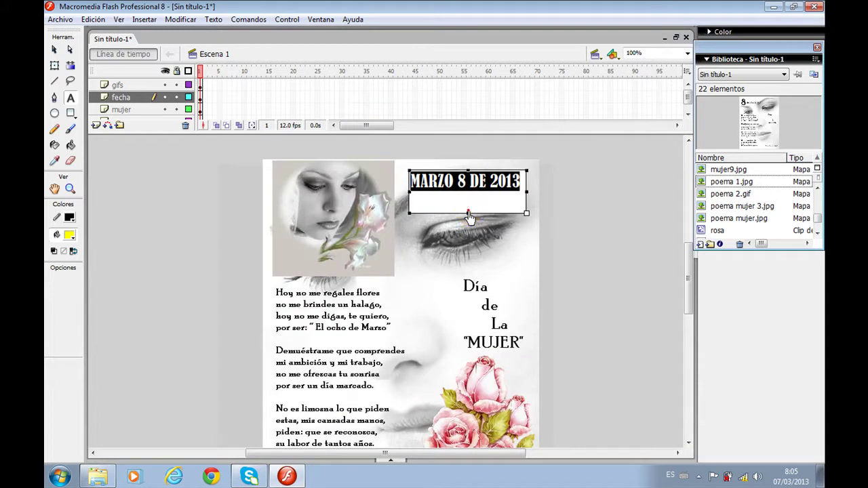
click(468, 216)
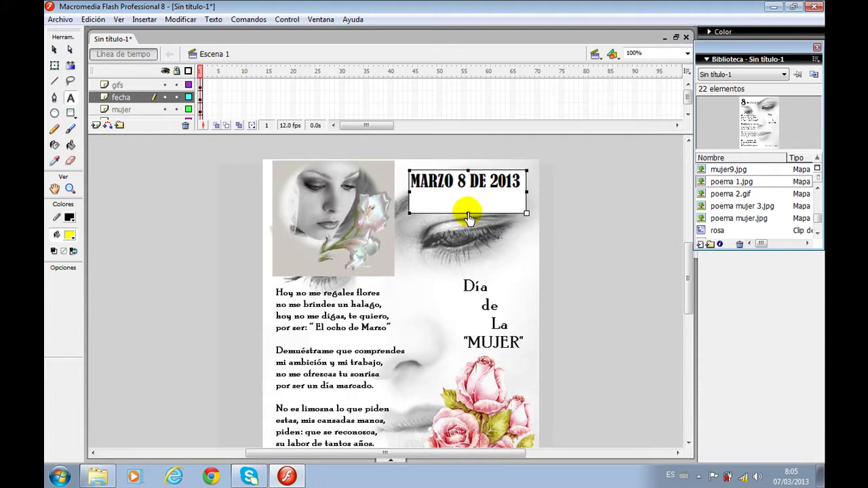
drag(468, 215, 466, 194)
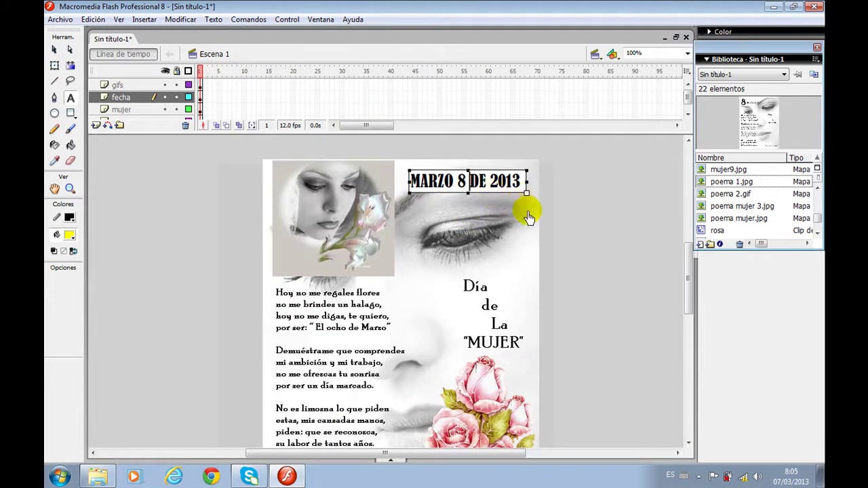
click(54, 50)
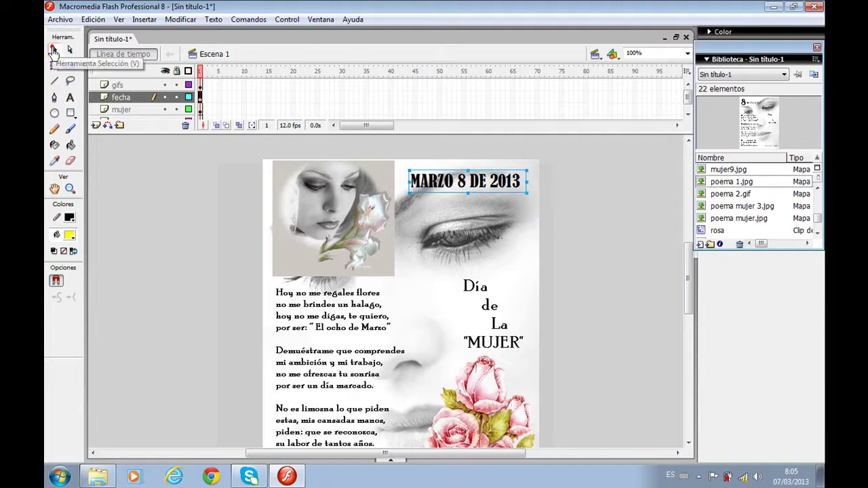
click(159, 222)
Test the movie to check how the date text looks beside the woman picture, and close the preview
click(286, 20)
click(312, 110)
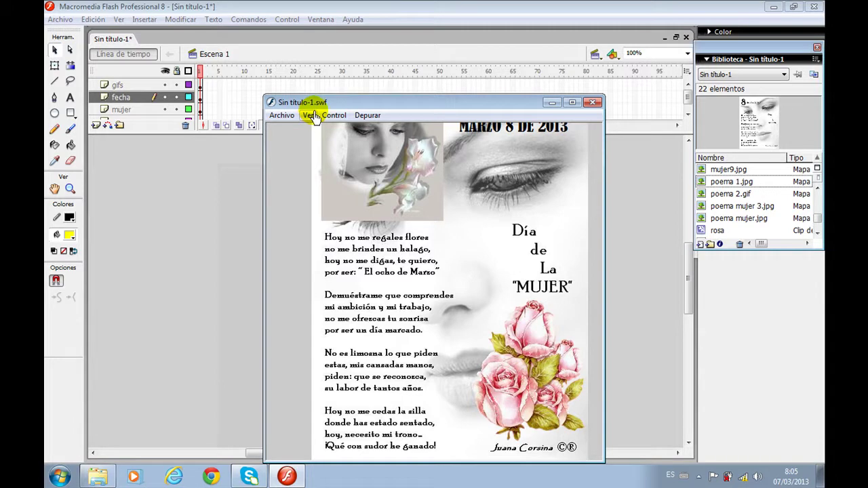
click(594, 103)
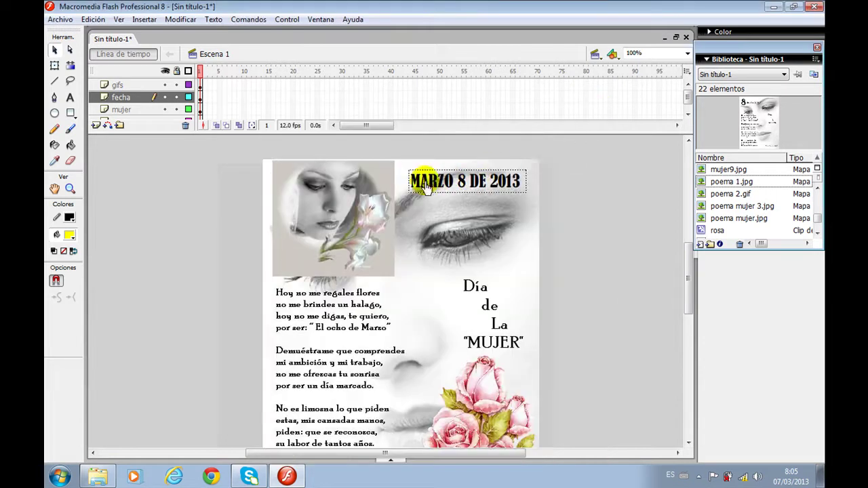
Nudge the woman picture on the mujer layer down until its upper edge is level with the date text box
drag(691, 263, 691, 258)
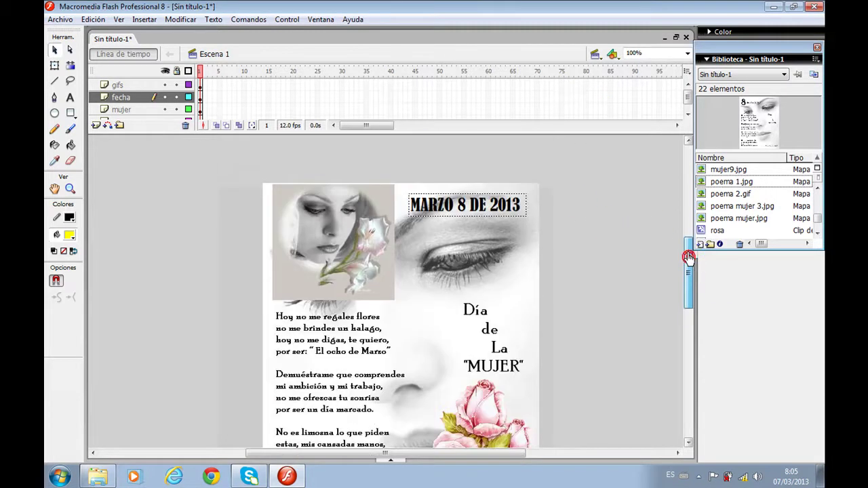
key(Down)
key(Down)
key(Down)
key(Down)
key(Down)
key(Down)
key(Down)
key(Down)
key(Down)
key(Down)
key(Down)
key(Down)
key(Down)
key(Down)
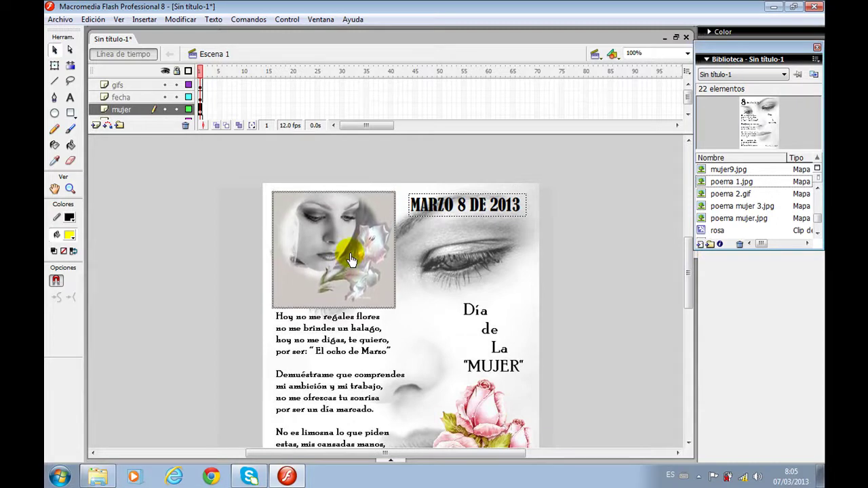
Nudge the MARZO 8 DE 2013 text down until it sits just above the eye in the background, and deselect it
click(440, 217)
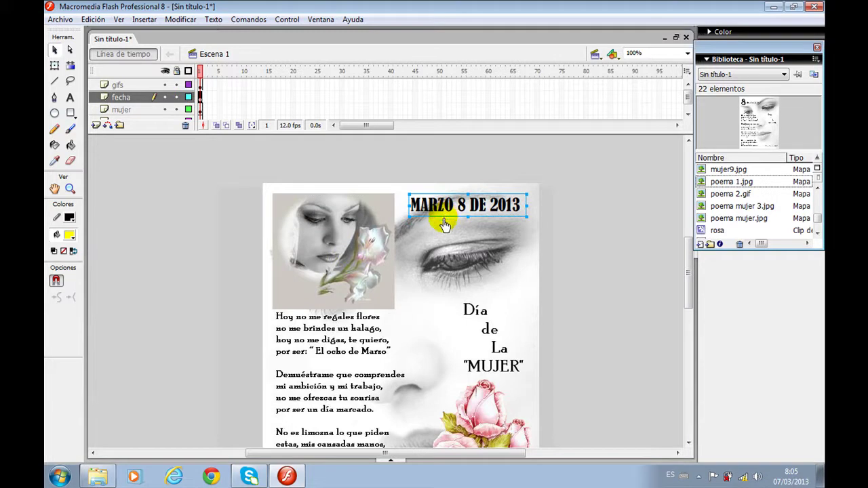
key(Down)
key(Down)
key(Down)
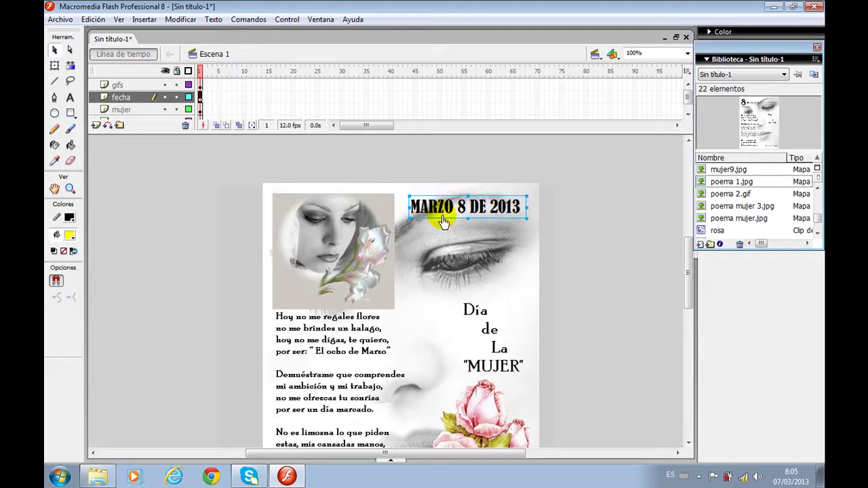
key(Down)
key(Down)
key(Down)
key(Down)
key(Down)
key(Down)
key(Down)
key(Down)
key(Down)
key(Down)
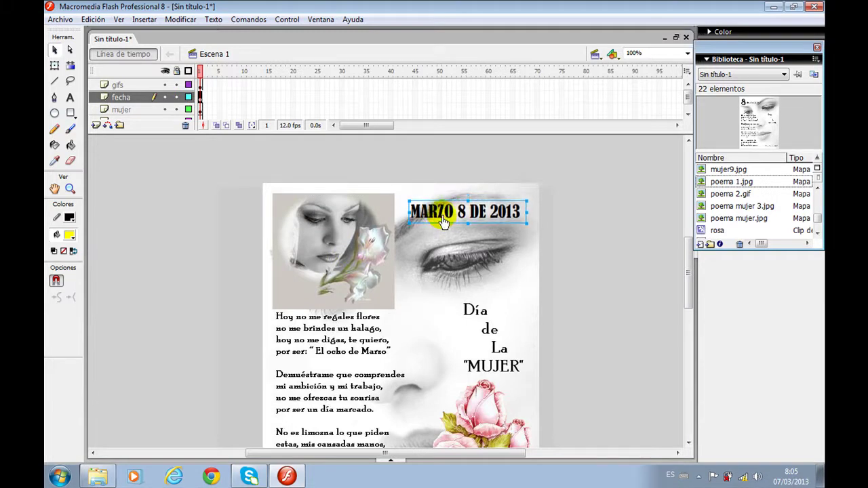
key(Down)
key(Down)
key(Down)
key(Down)
key(Down)
key(Down)
key(Down)
key(Down)
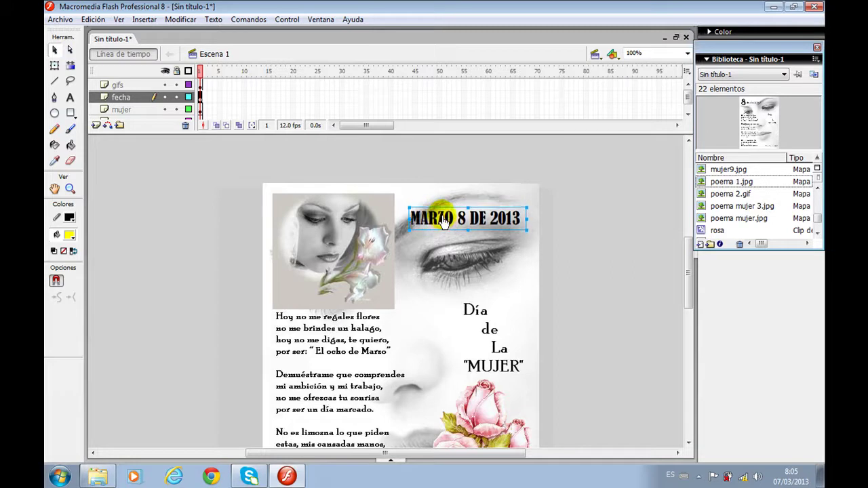
click(444, 187)
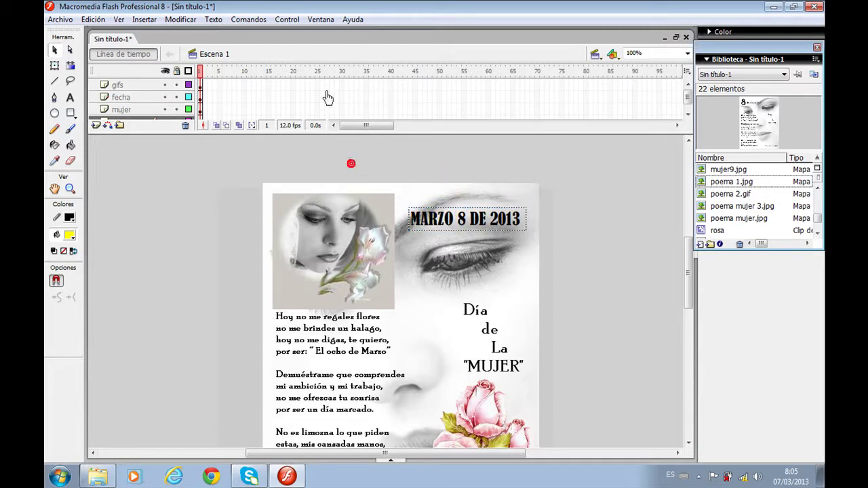
Test the movie to check the new positions of the woman picture and date text, and close the preview
click(286, 19)
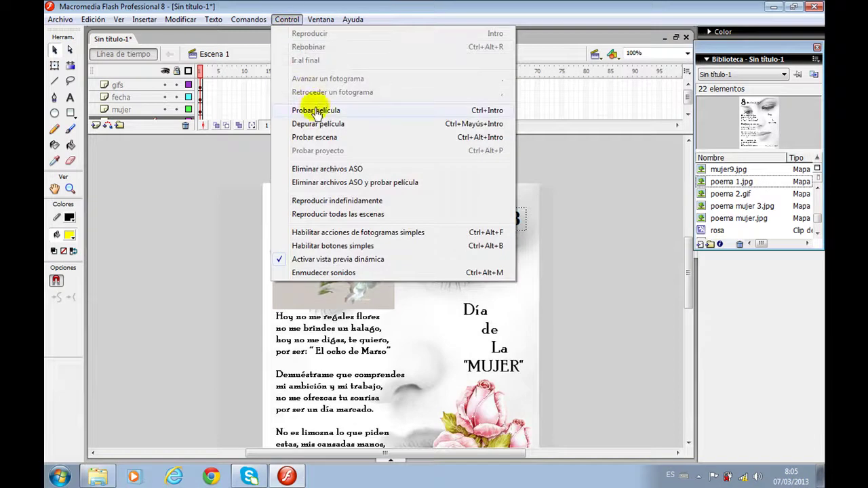
click(316, 114)
drag(498, 107, 499, 58)
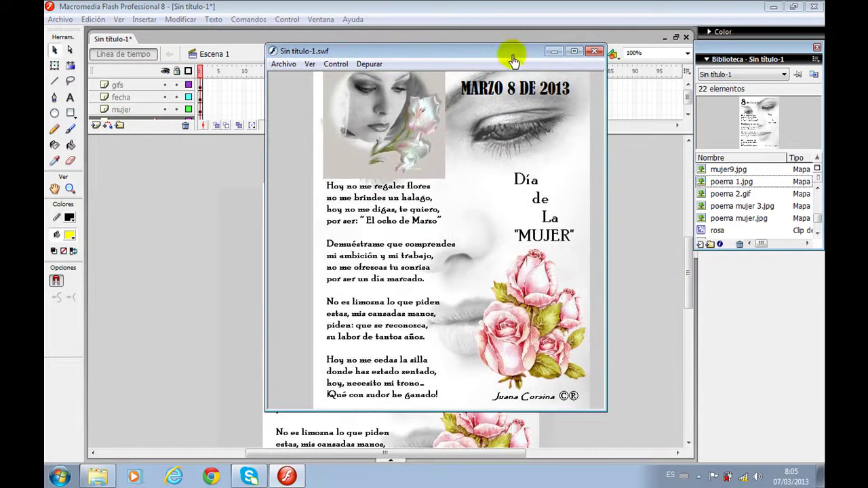
click(595, 54)
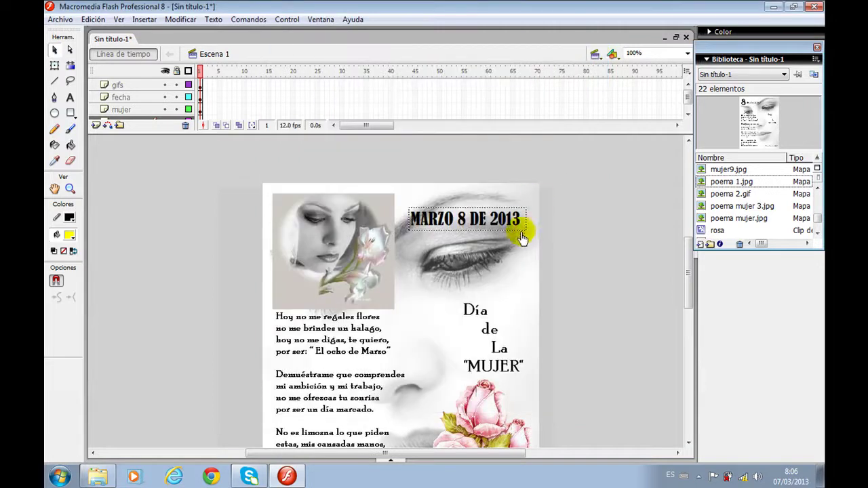
Select the background poem image to inspect its lower edge, and preview the whole composition once more
scroll(689, 245, down, 1)
drag(689, 246, 687, 285)
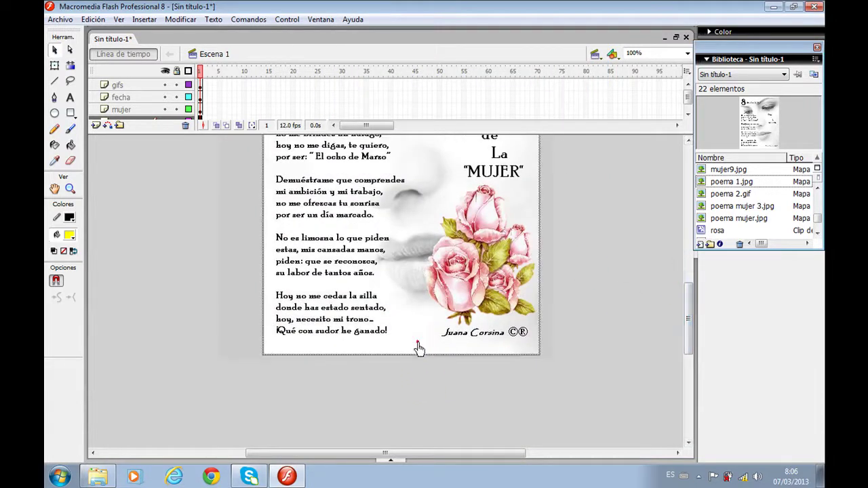
click(287, 19)
click(316, 110)
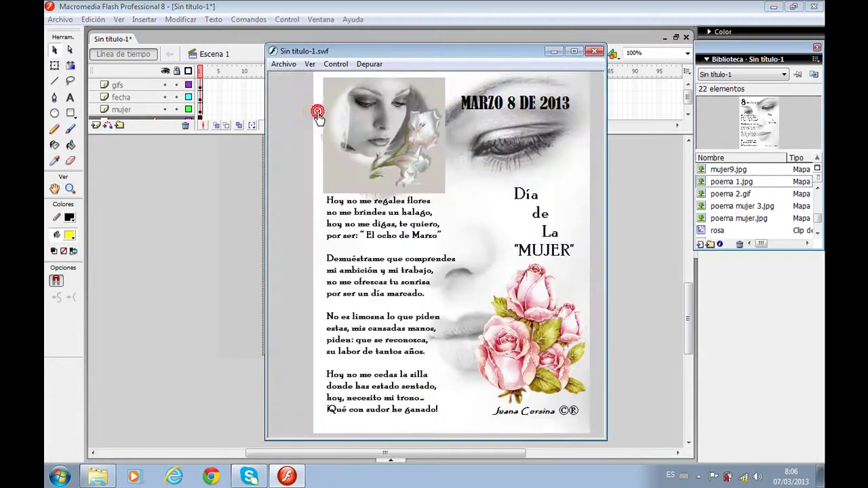
click(594, 52)
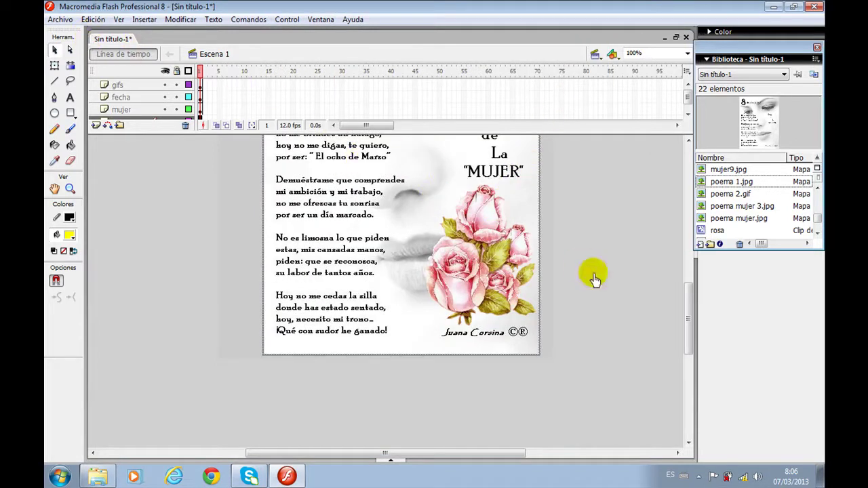
drag(687, 319, 682, 290)
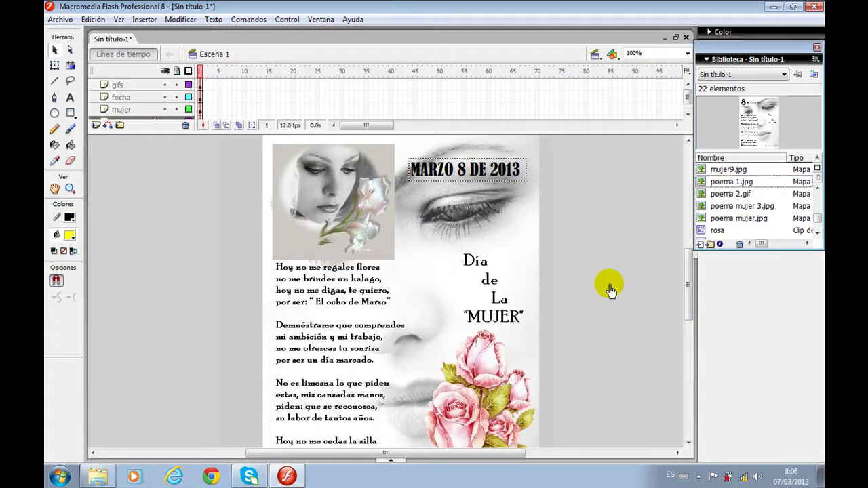